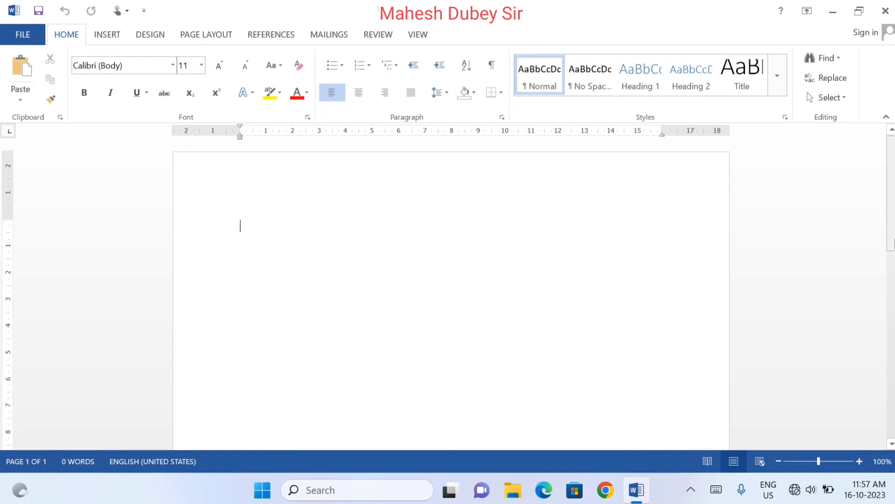
Draw a rectangle about 11.1 cm high and 13.3 cm wide near the top of the blank page
left_click(103, 36)
left_click(217, 99)
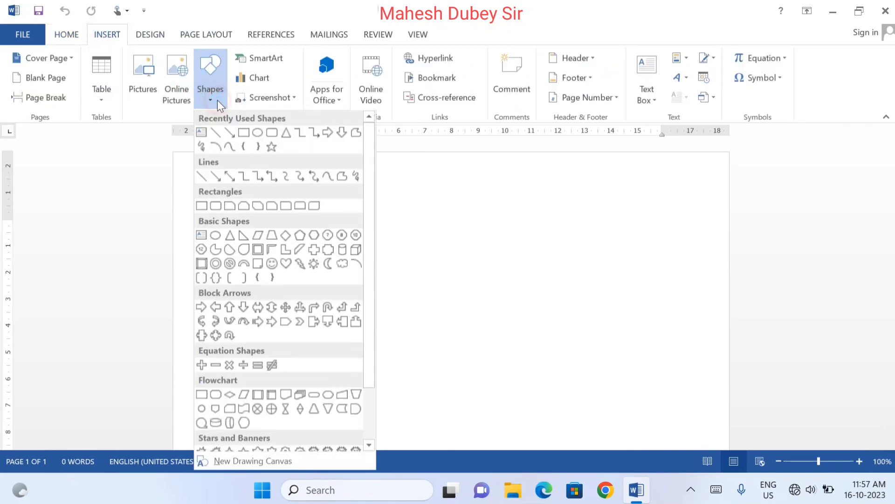
left_click(246, 136)
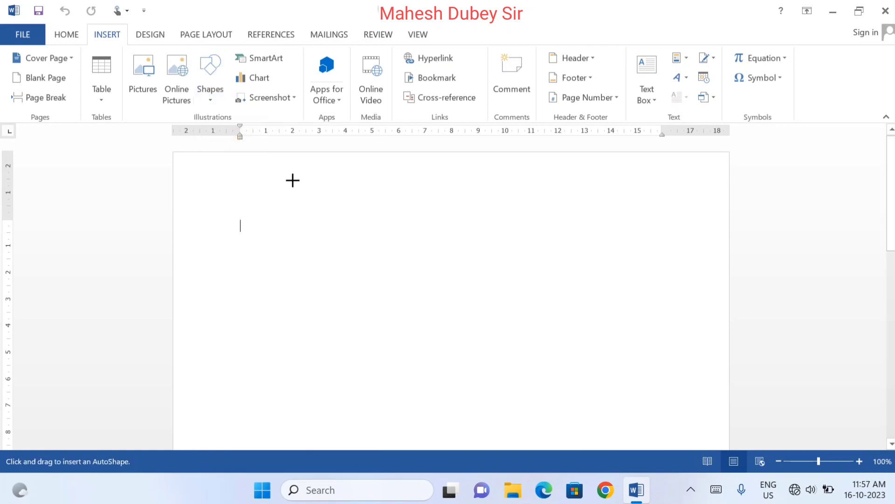
mouse_move(302, 174)
left_mouse_down()
mouse_move(479, 477)
mouse_move(486, 471)
mouse_move(520, 485)
mouse_move(619, 478)
mouse_move(653, 461)
left_mouse_up()
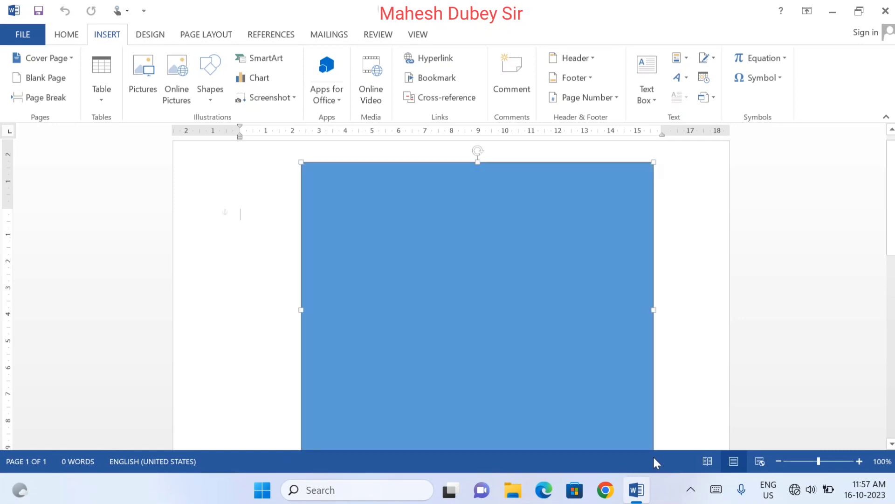
Enlarge the rectangle to about 23.5 cm high and 15.9 cm wide and centre it on the page
left_click(779, 462)
left_click(779, 461)
left_click(780, 461)
left_click(780, 462)
left_click(780, 462)
left_click(780, 462)
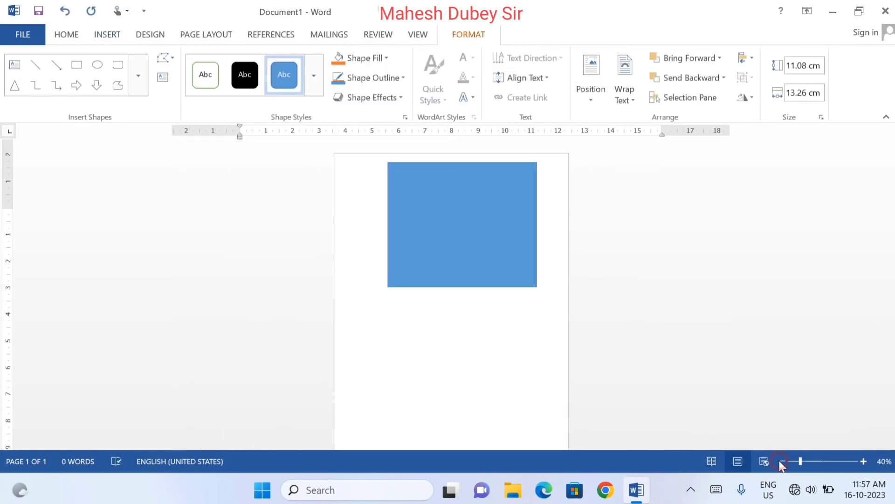
left_click(779, 461)
mouse_move(456, 219)
left_mouse_down()
mouse_move(432, 220)
mouse_move(440, 220)
left_mouse_up()
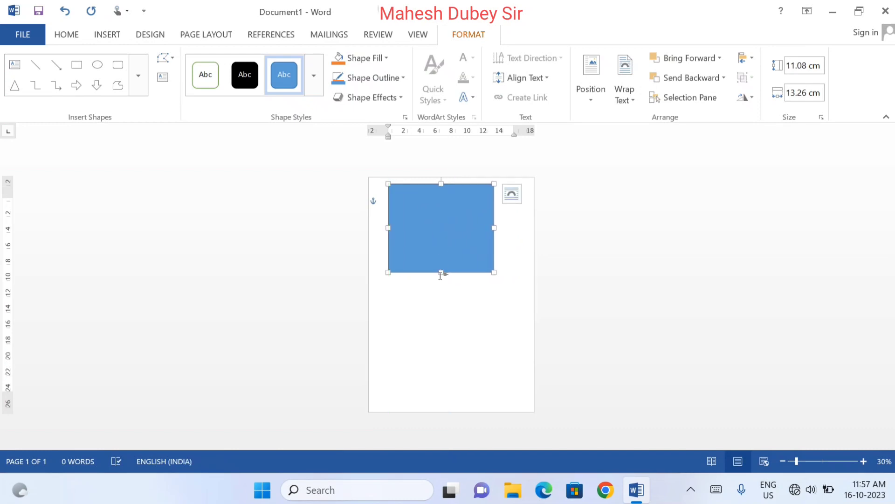
left_click_drag(442, 274, 451, 372)
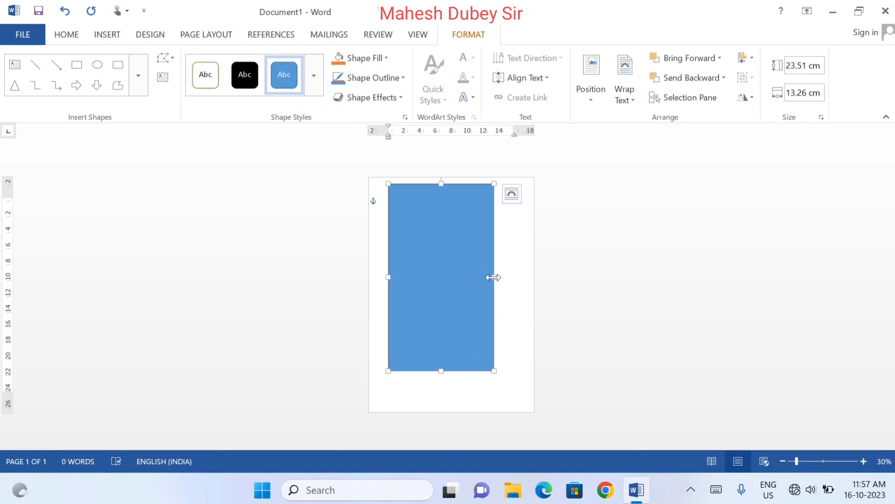
left_click_drag(496, 277, 515, 277)
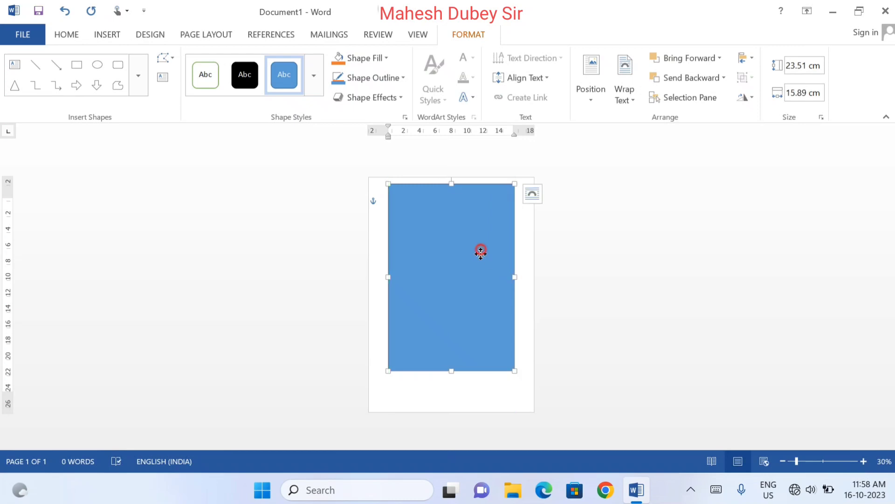
left_click_drag(480, 252, 484, 269)
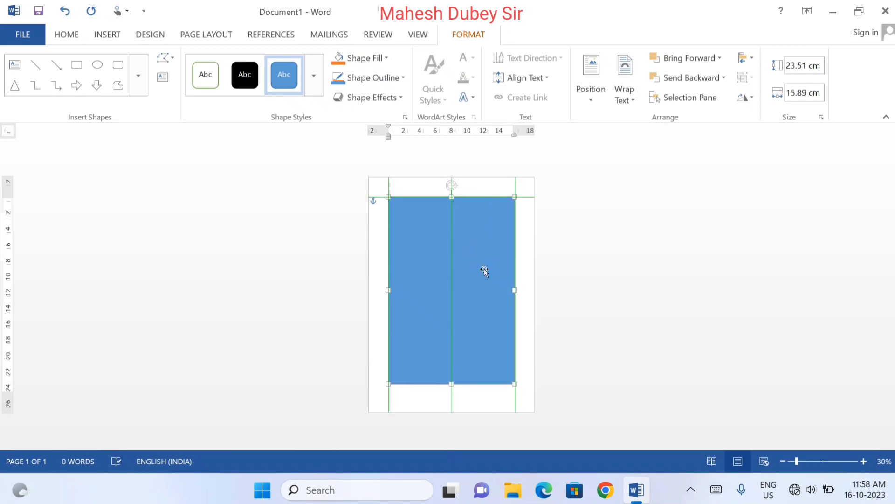
Fill the rectangle with standard Red and remove its outline
left_click(863, 461)
left_click(862, 461)
left_click(862, 461)
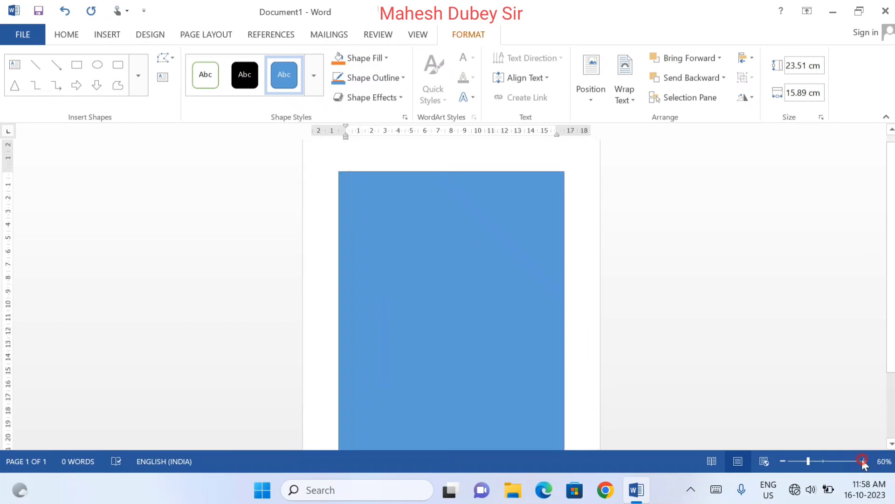
left_click_drag(892, 214, 891, 248)
left_click(380, 57)
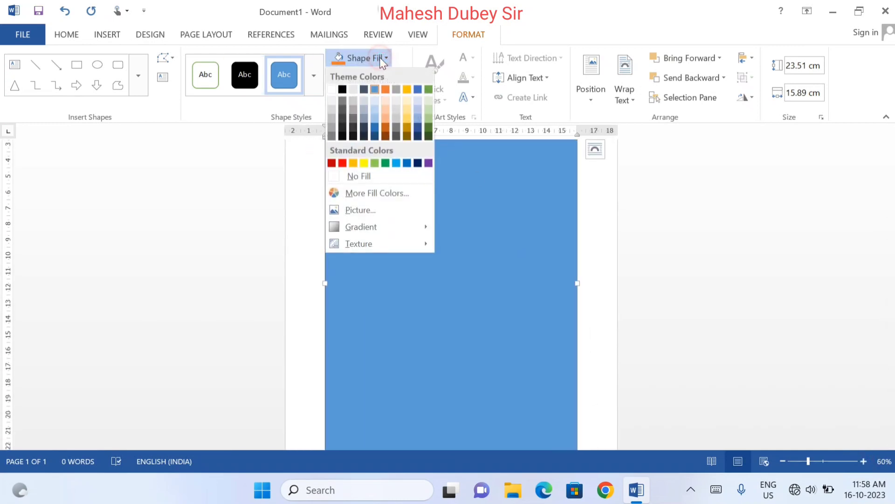
left_click(346, 163)
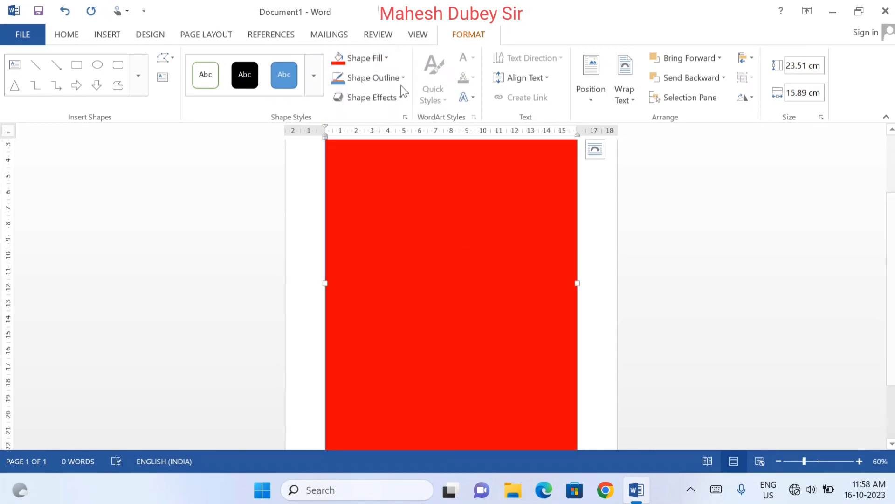
left_click(399, 78)
left_click(368, 203)
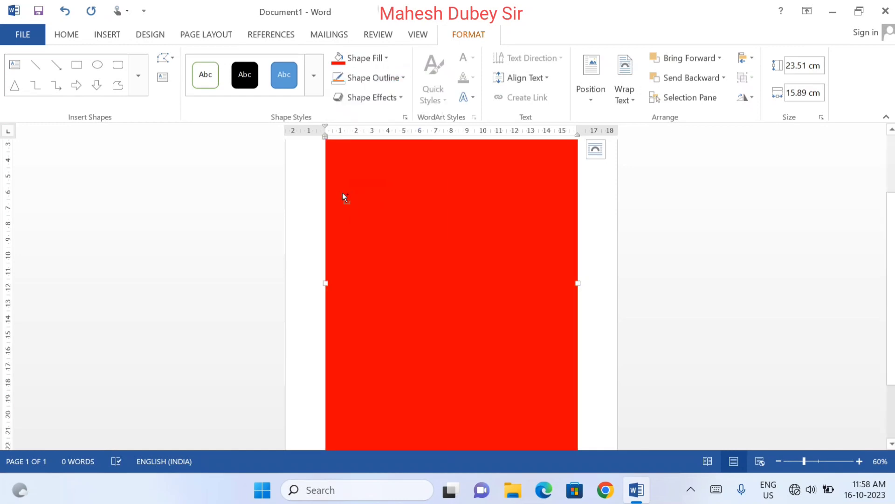
Duplicate the red rectangle and offset the copy slightly down and to the right of the original
key("ctrl")
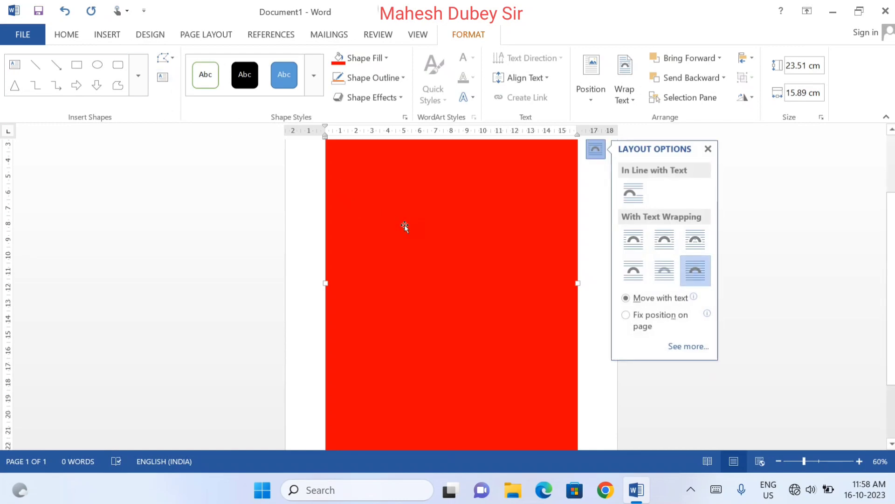
left_click(65, 35)
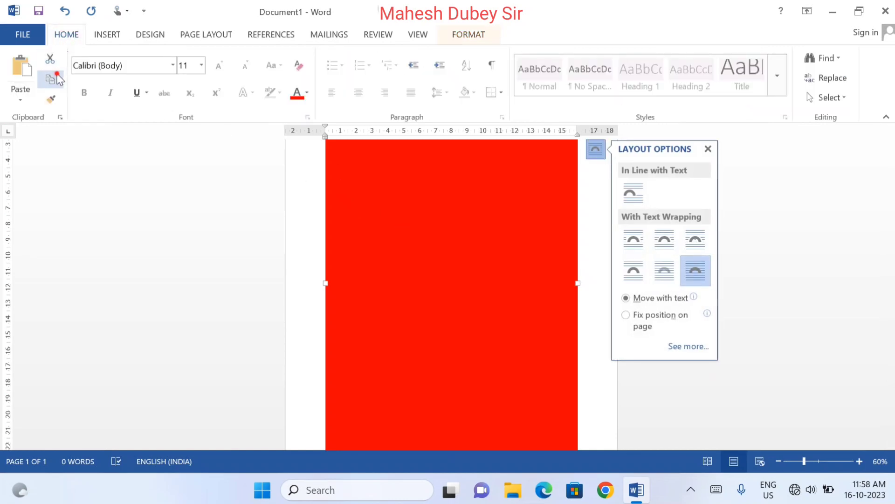
left_click(57, 79)
left_click(21, 69)
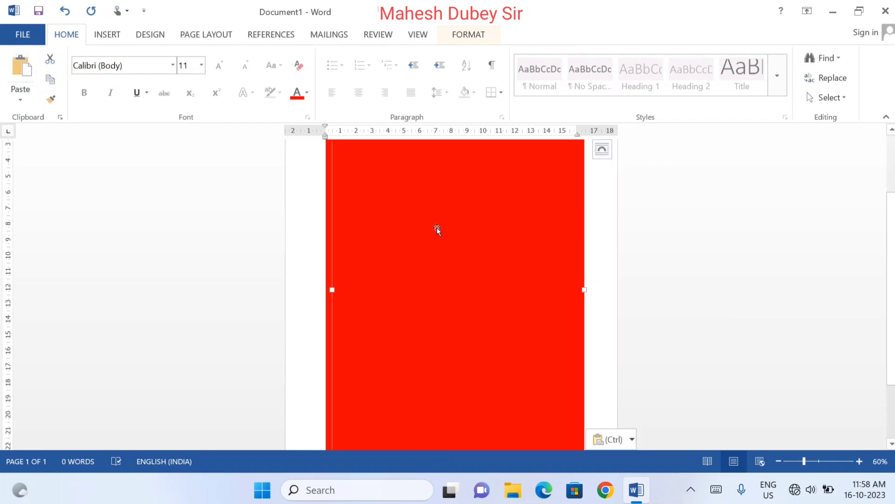
mouse_move(437, 229)
left_mouse_down()
mouse_move(506, 233)
mouse_move(444, 238)
left_mouse_up()
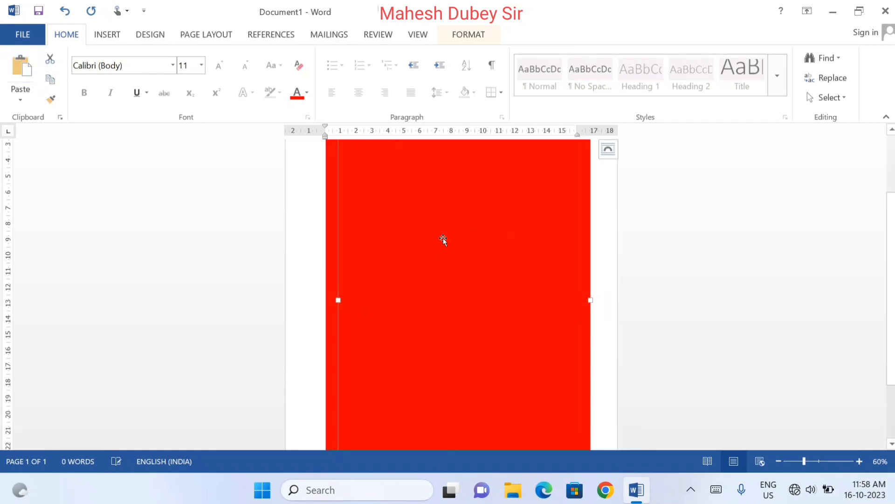
Fill the copied rectangle with the plain pale cream texture
left_click(471, 35)
left_click(385, 59)
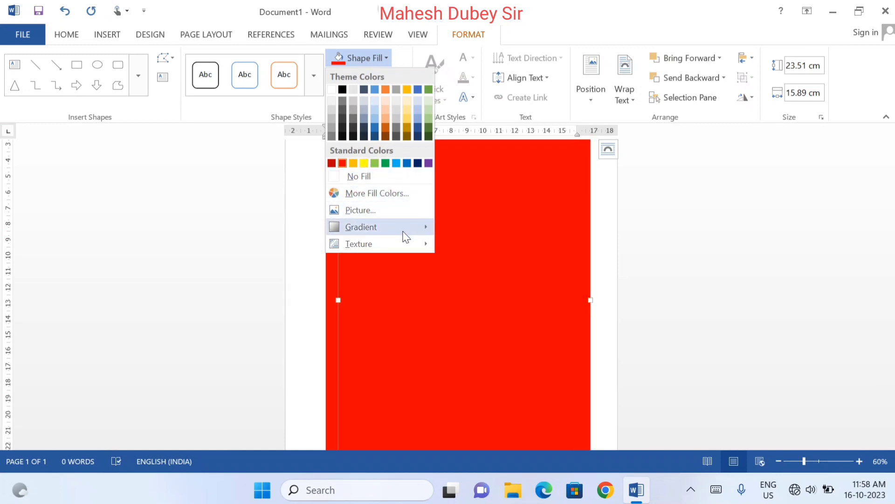
mouse_move(404, 234)
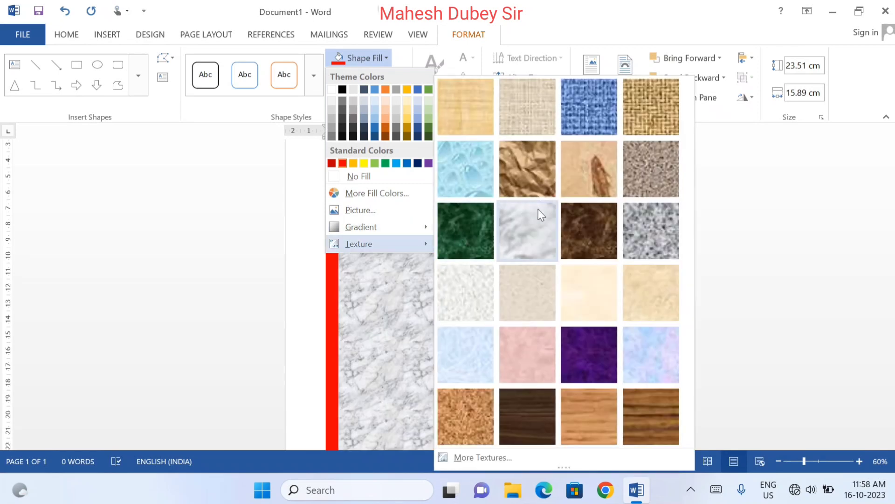
left_click(575, 301)
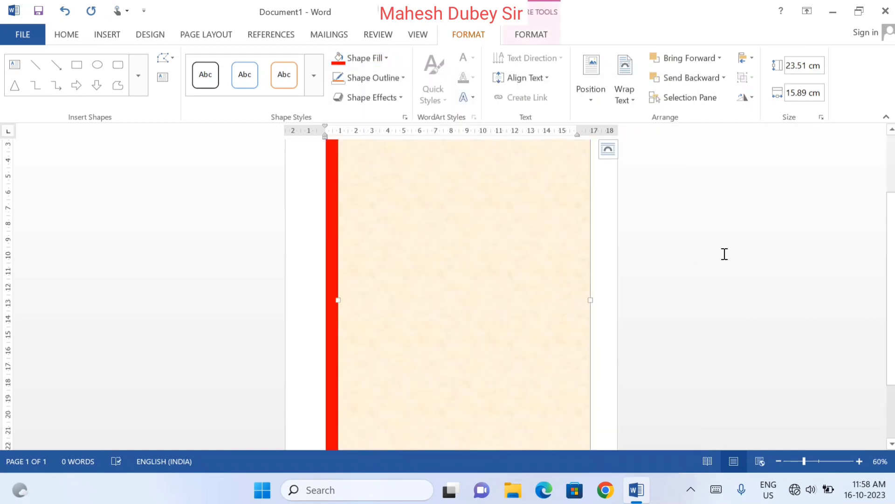
Reposition the textured rectangle and resize it to about 23 cm high and 15.3 cm wide, matching the red rectangle's right and bottom edges
left_click_drag(892, 255, 893, 208)
mouse_move(475, 229)
left_mouse_down()
mouse_move(464, 212)
mouse_move(472, 215)
left_mouse_up()
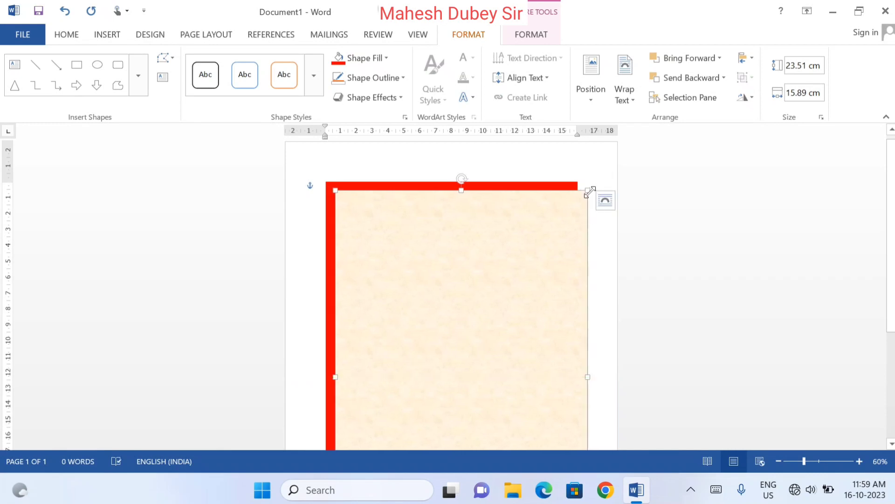
left_click_drag(588, 192, 577, 192)
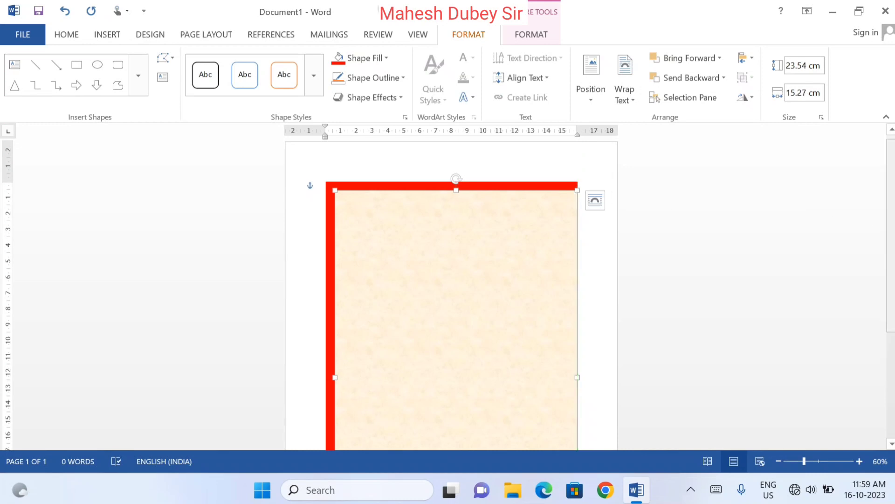
scroll(885, 211, "down", 1)
scroll(885, 212, "down", 5)
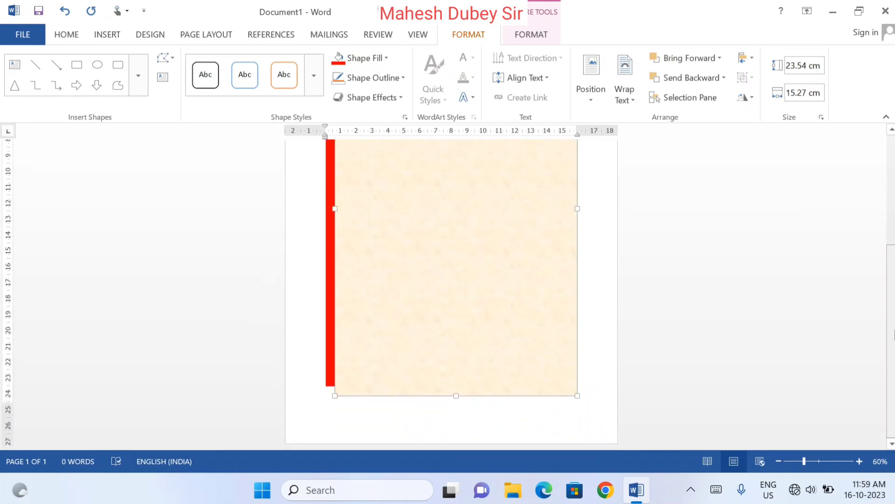
left_click_drag(458, 398, 449, 386)
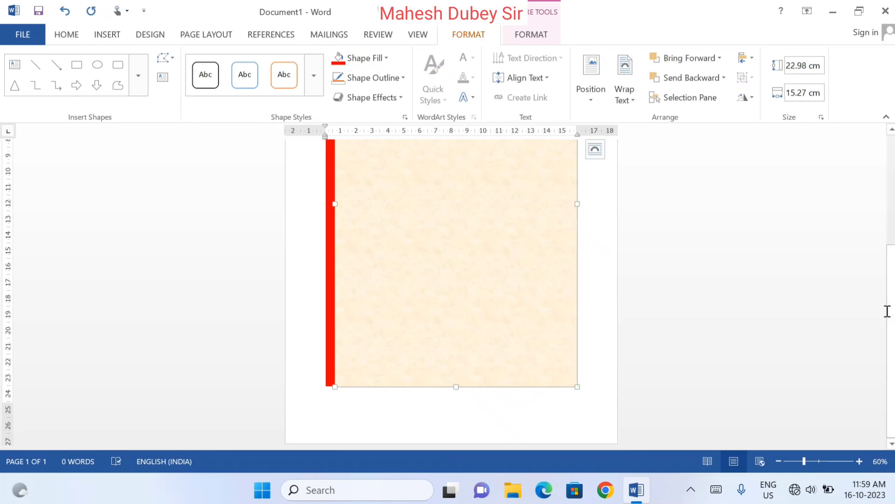
Fine-tune the textured rectangle's right edge against the red rectangle and deselect it
left_click_drag(891, 311, 877, 198)
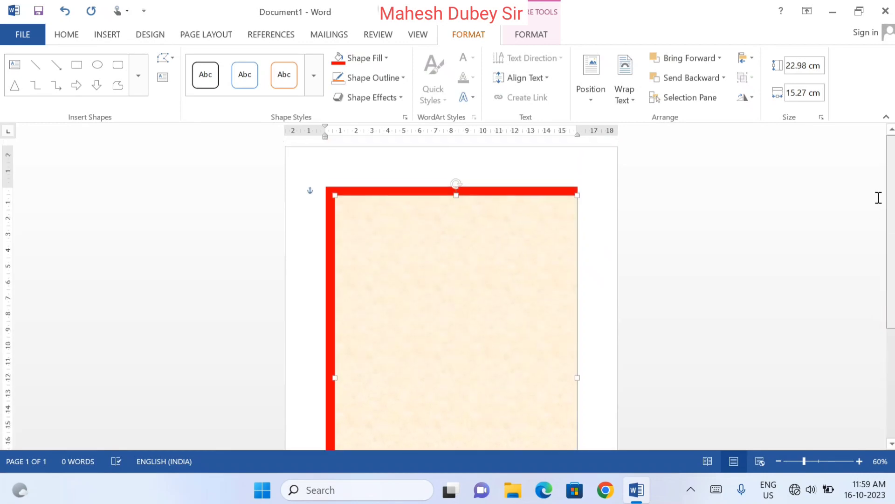
left_click(614, 217)
left_click(536, 246)
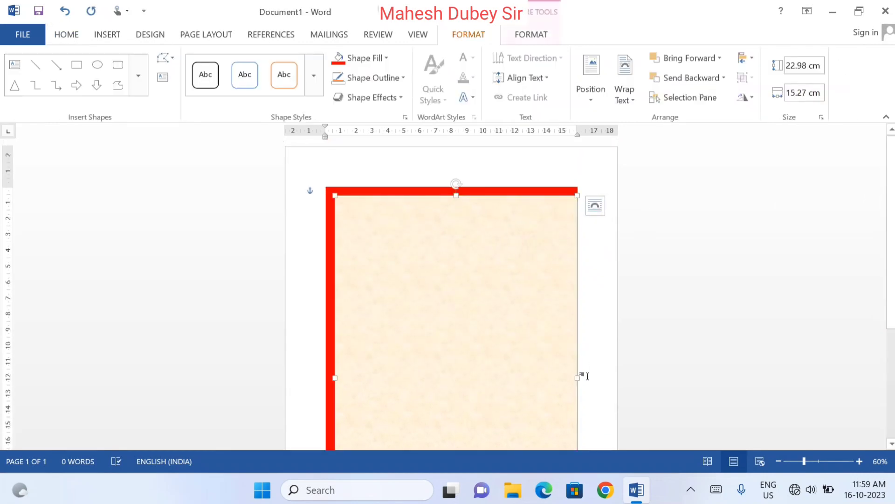
left_click_drag(576, 378, 581, 377)
left_click(592, 368)
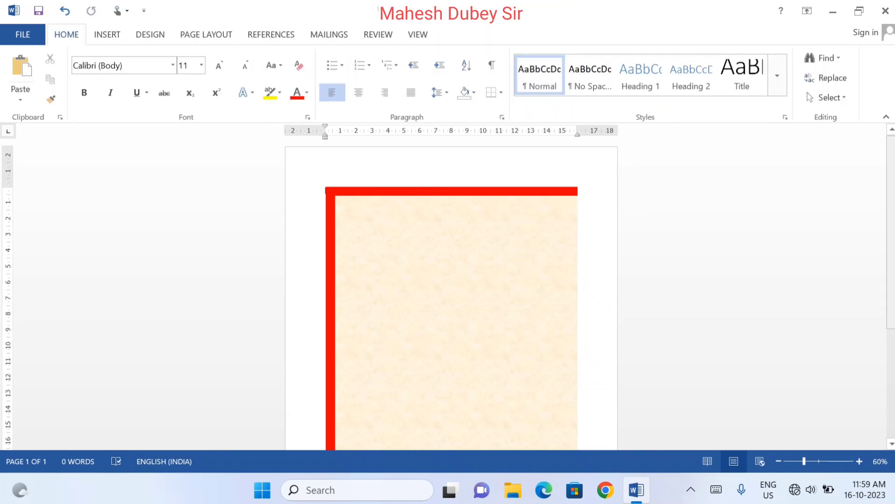
Examine the edges and alignment of the two layered rectangles, both close up and over the whole page
left_click_drag(892, 224, 891, 334)
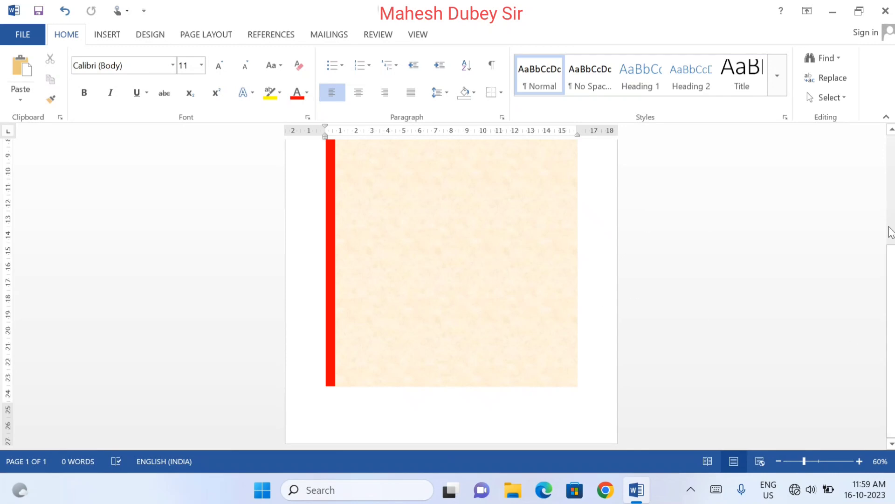
left_click_drag(891, 286, 891, 173)
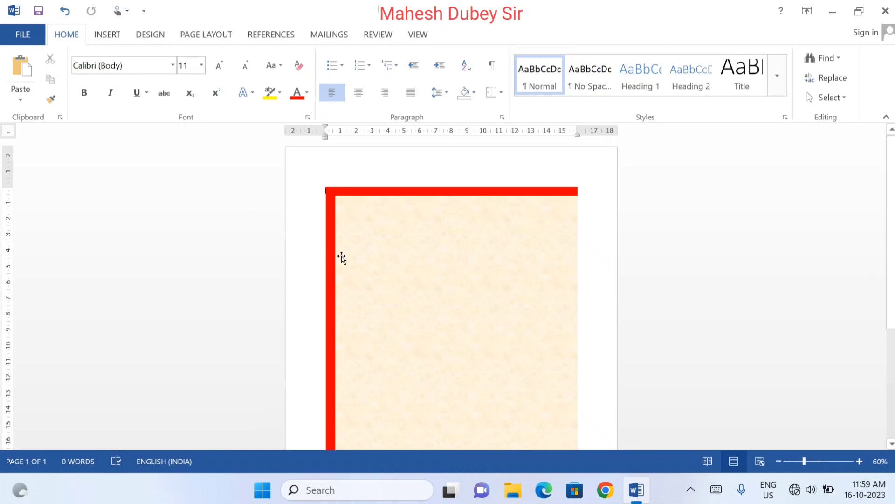
left_click(859, 461)
left_click(860, 461)
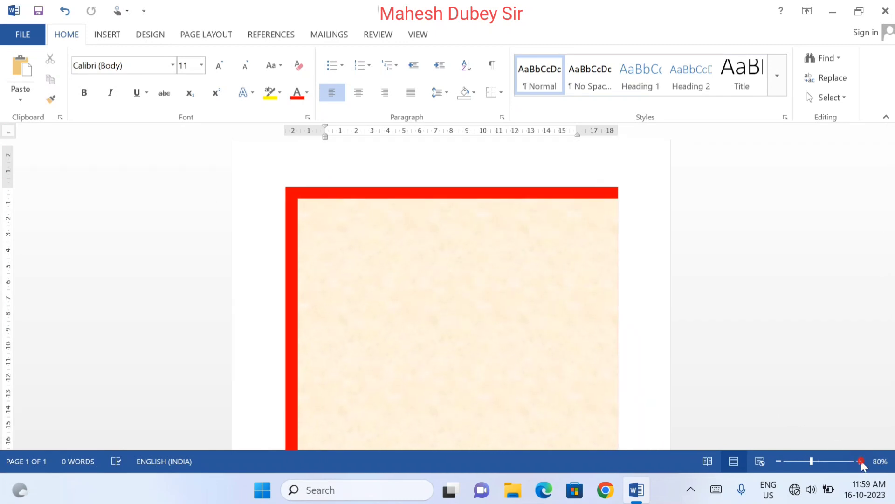
left_click(859, 461)
left_click(860, 461)
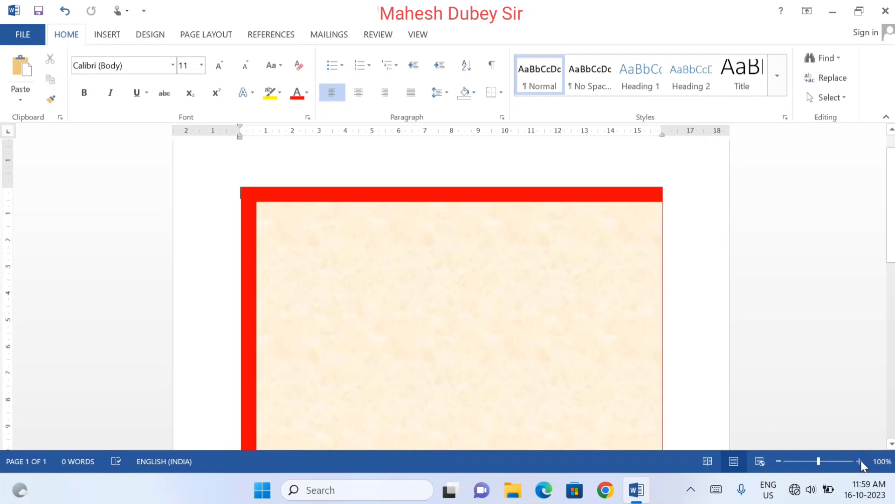
left_click(776, 461)
left_click(776, 461)
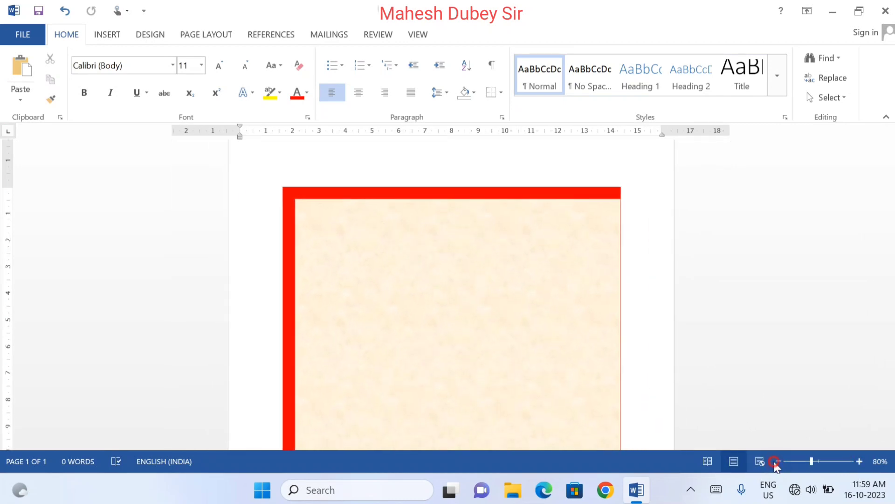
left_click(776, 461)
left_click(776, 461)
left_click(776, 462)
left_click(776, 461)
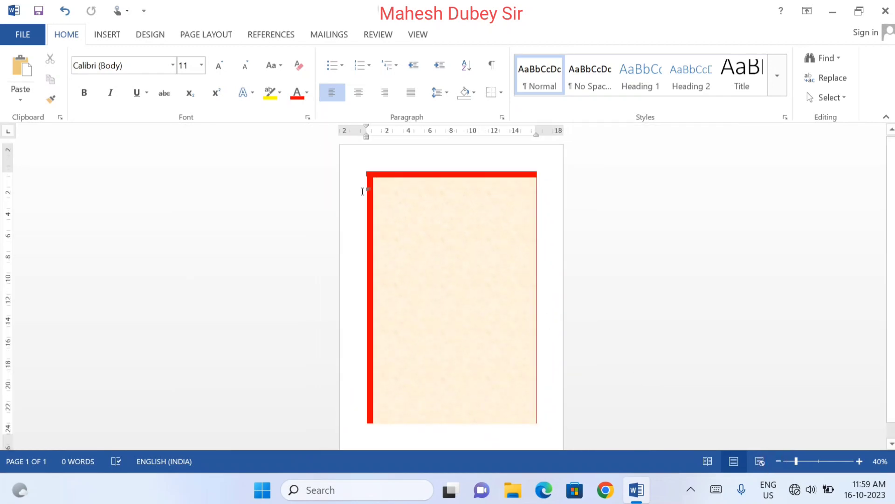
Draw a text box about 23.6 cm high and 0.74 cm wide over the page's left red strip
left_click(108, 43)
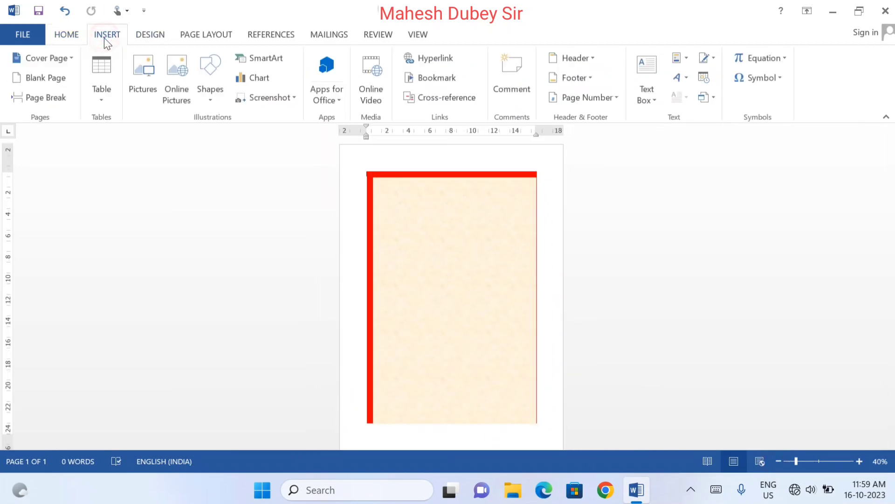
left_click(650, 110)
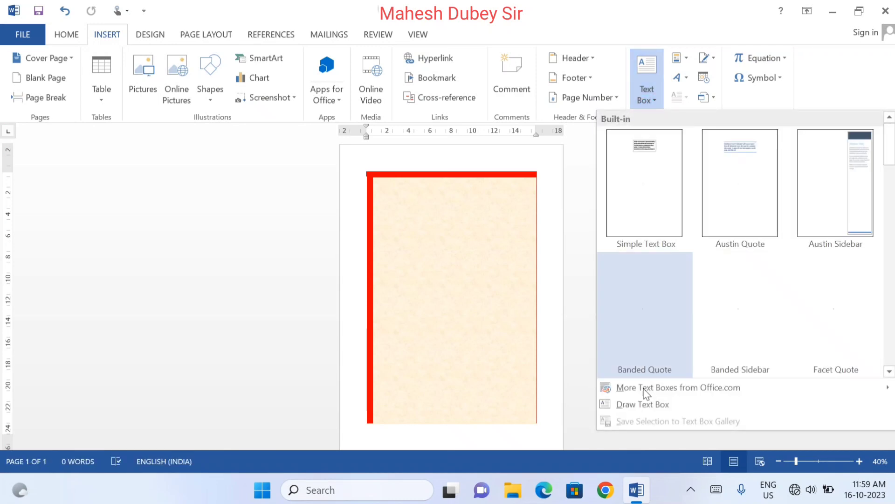
left_click(638, 404)
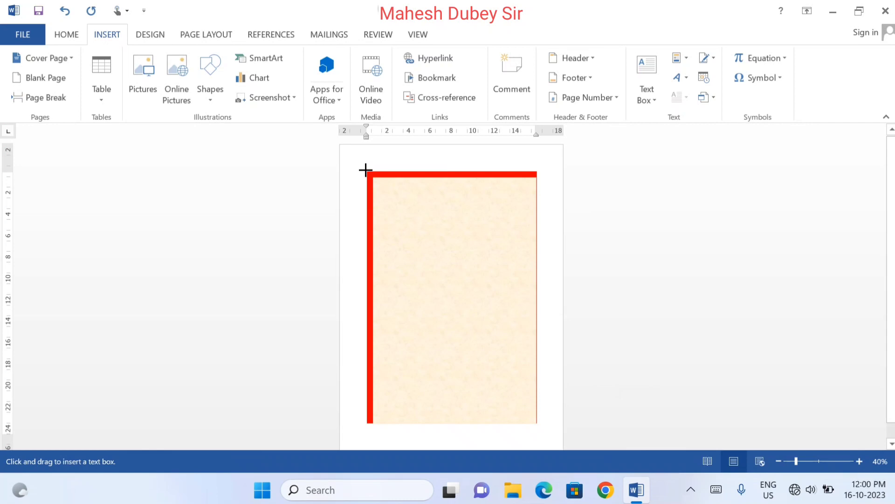
left_click_drag(366, 171, 374, 425)
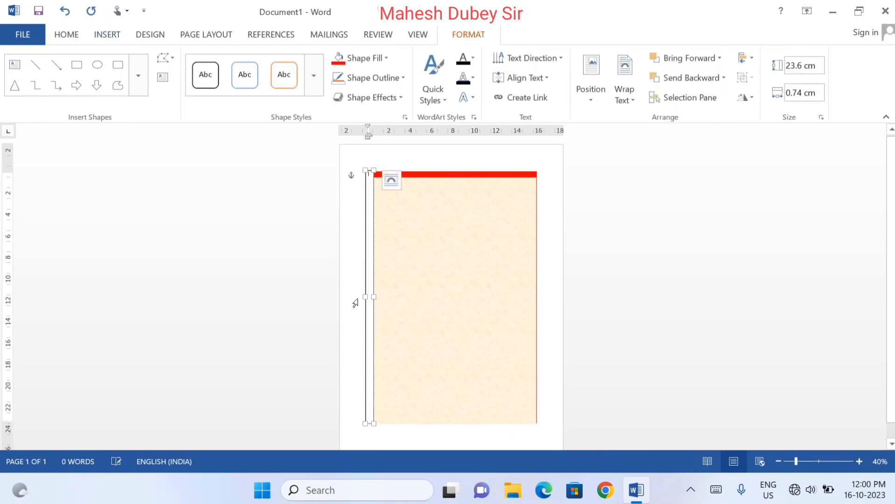
Enter "Kshama Computer Institute" in the narrow text box
left_click(860, 462)
left_click(860, 461)
left_click(860, 461)
left_click(860, 461)
left_click(861, 461)
left_click(860, 461)
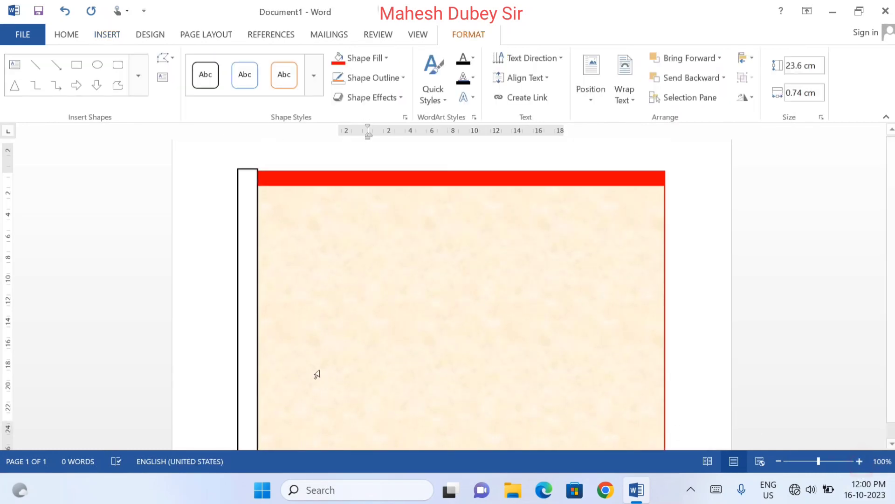
left_click(253, 320)
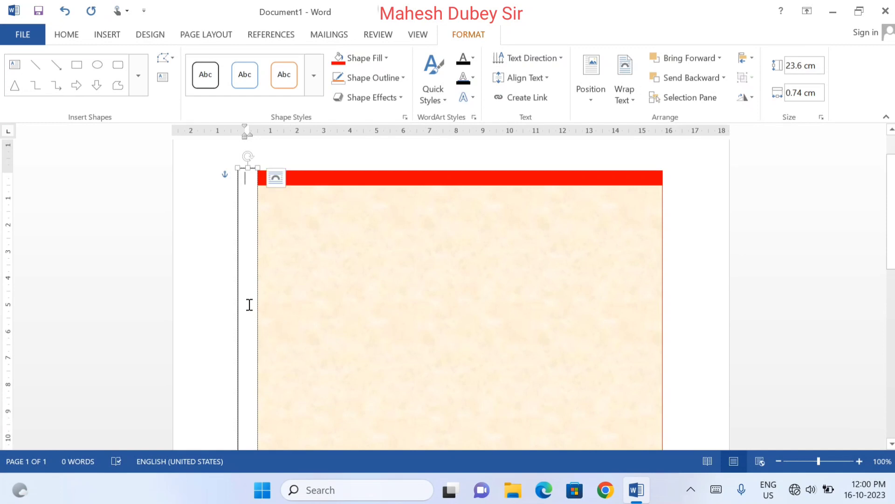
type("Kshama")
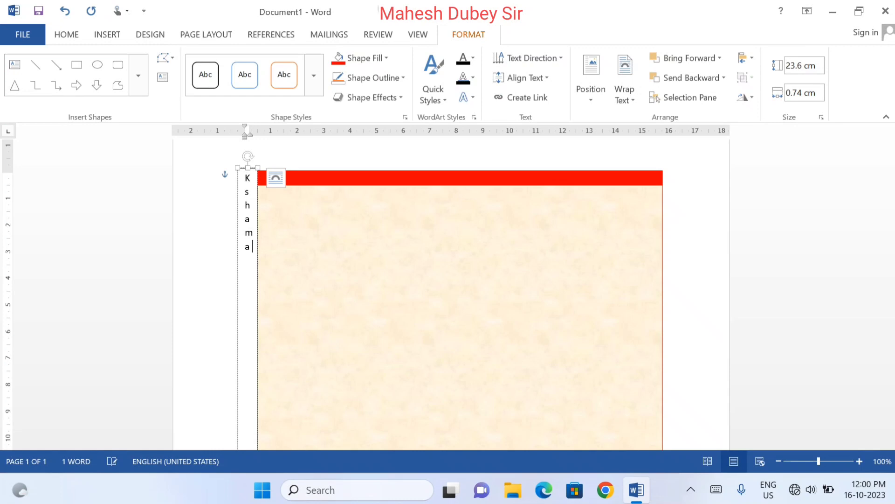
type(" Computer I")
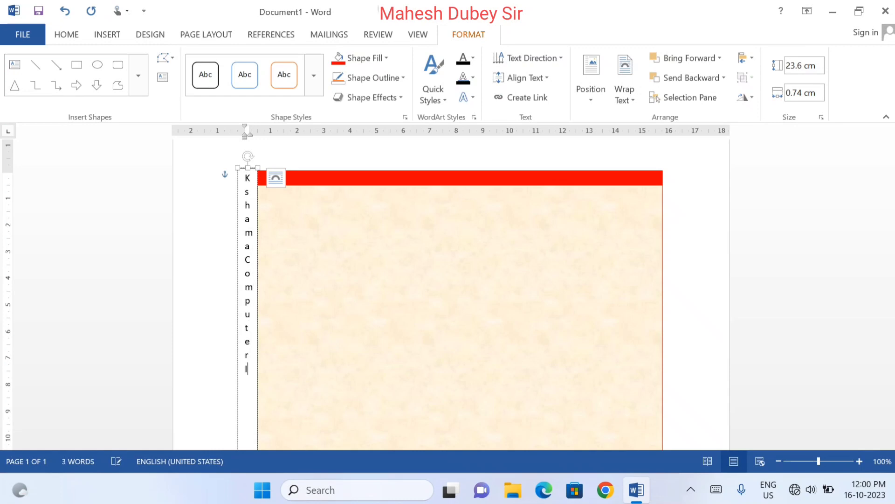
type("nstitute")
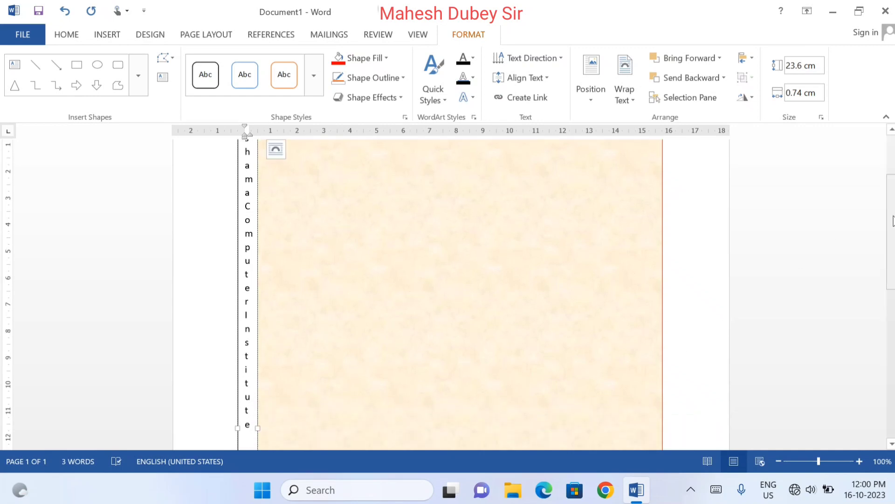
key("ctrl+Home")
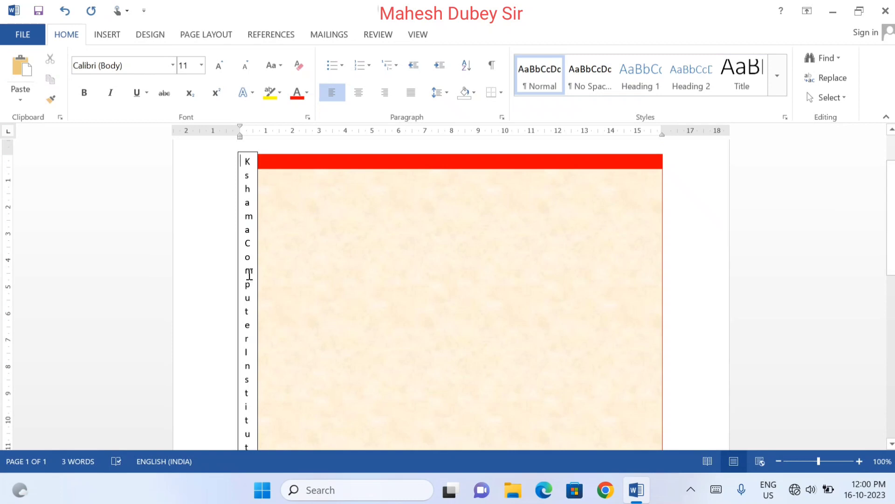
Rotate all text in the narrow text box by 90° and widen the box to about 0.99 cm
left_click(245, 240)
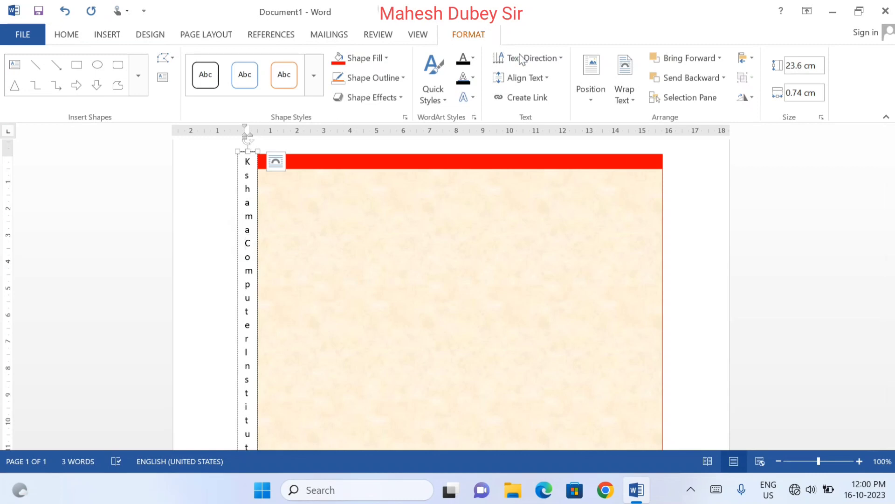
left_click(539, 64)
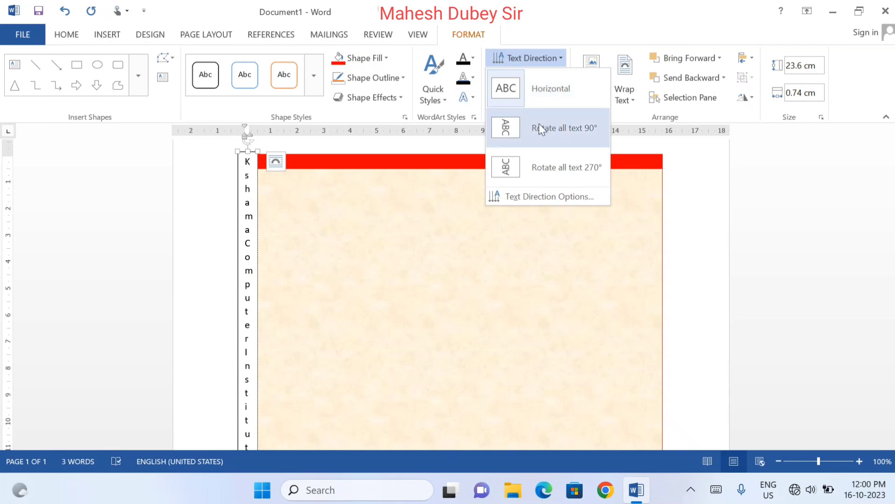
left_click(559, 138)
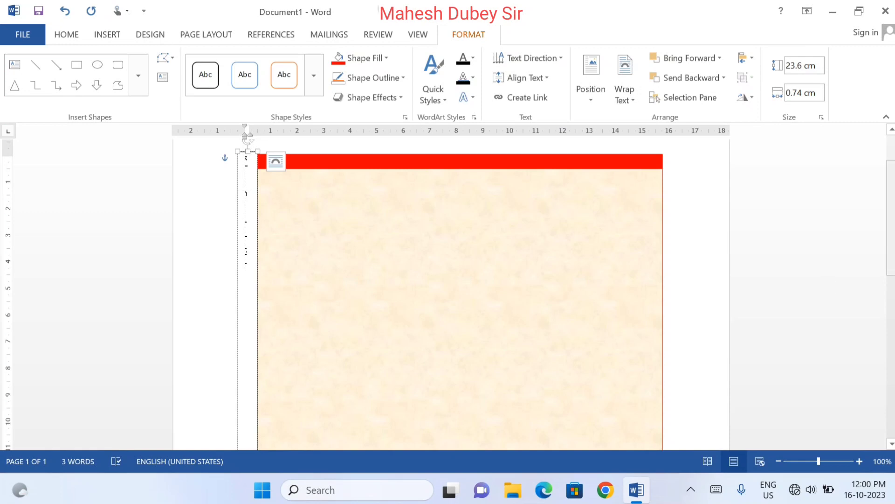
left_click_drag(888, 252, 889, 265)
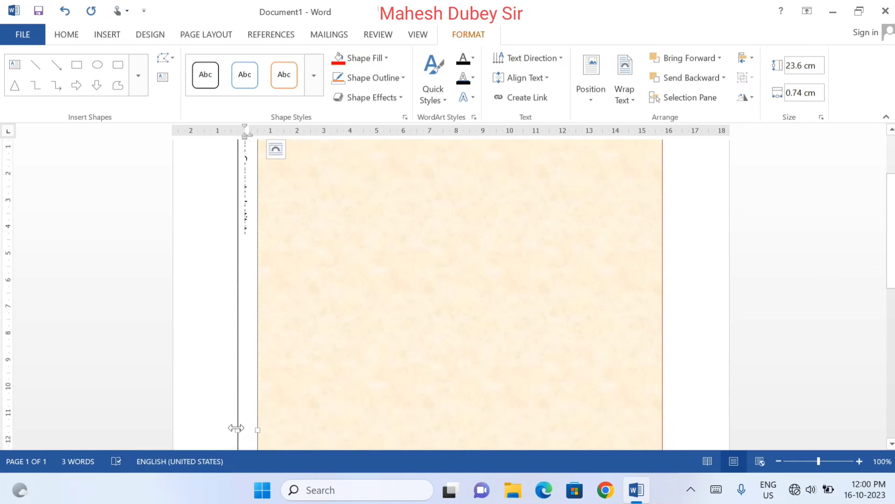
left_click_drag(236, 428, 232, 430)
left_click_drag(892, 218, 893, 187)
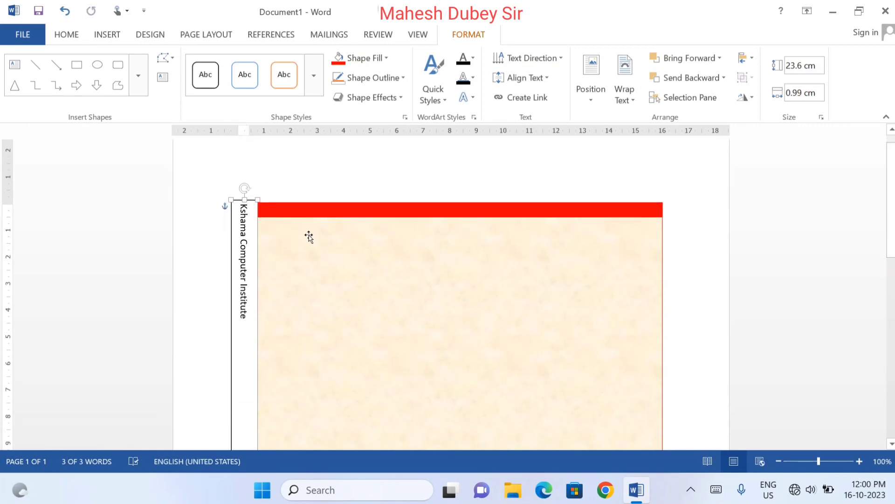
Increase the font size of the rotated institute name to 20
left_click(66, 35)
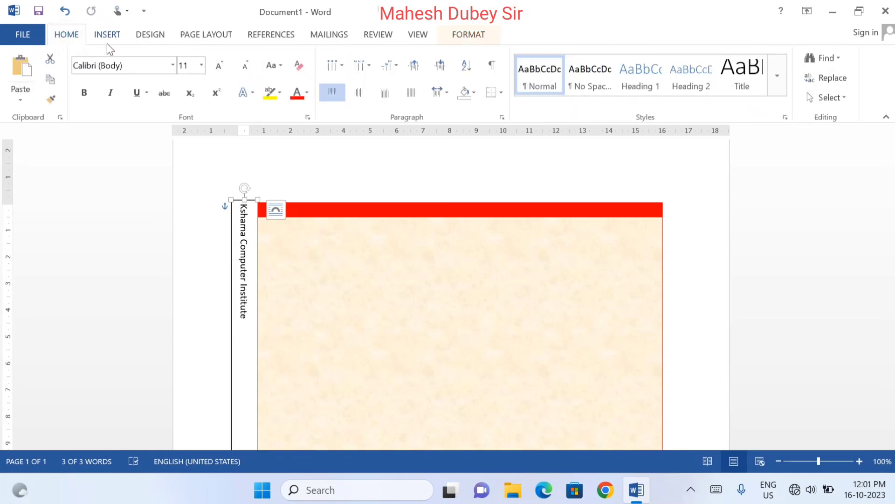
left_click(222, 66)
left_click(222, 66)
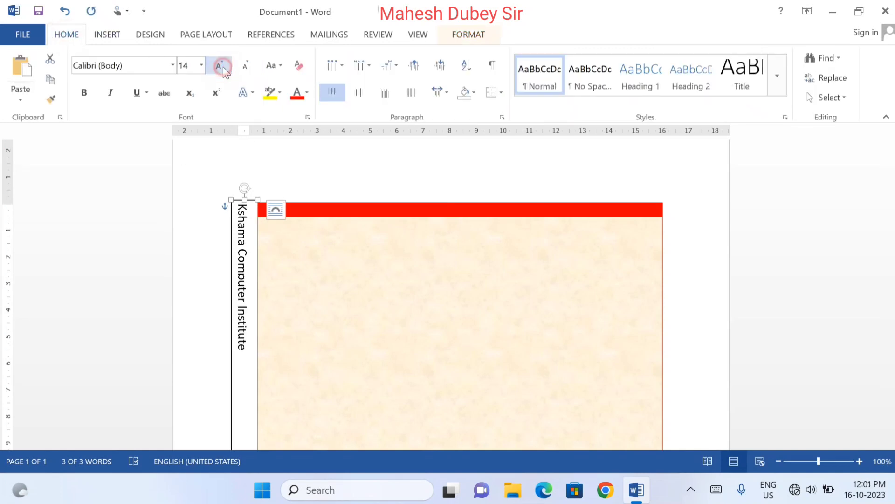
left_click(222, 67)
left_click(222, 66)
left_click(222, 66)
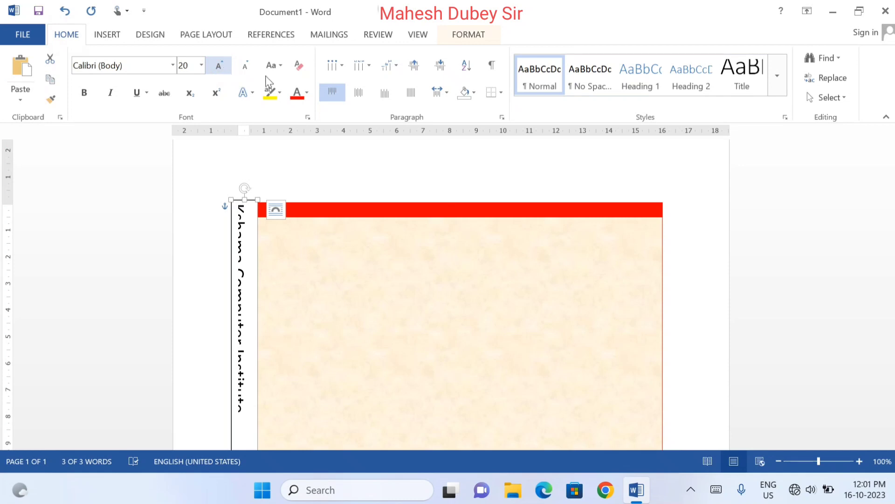
Widen the vertical text box outward from its left edge to about 1.39 cm
scroll(887, 335, "down", 5)
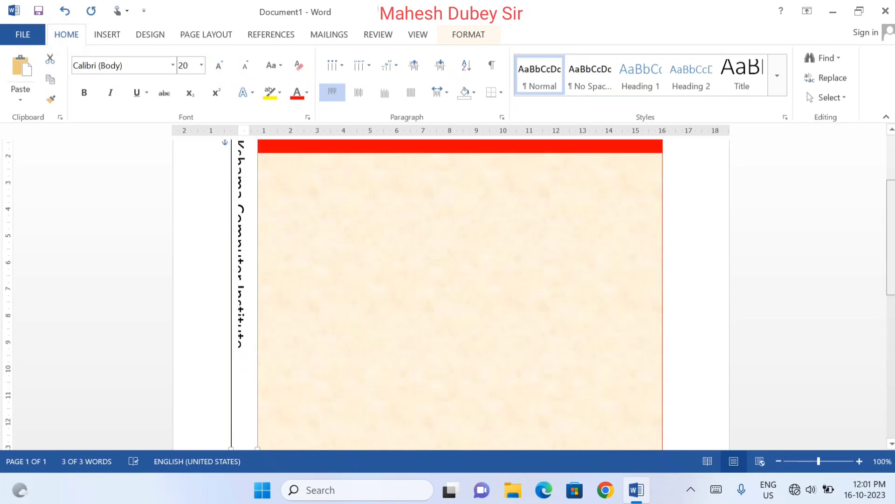
scroll(887, 335, "down", 8)
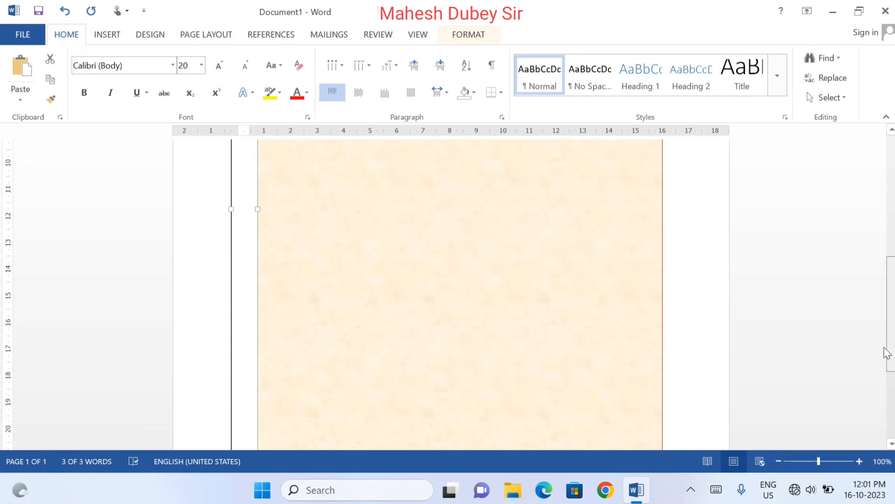
left_click(779, 461)
left_click(778, 462)
left_click(779, 462)
left_click(779, 461)
left_click(779, 461)
left_click(779, 461)
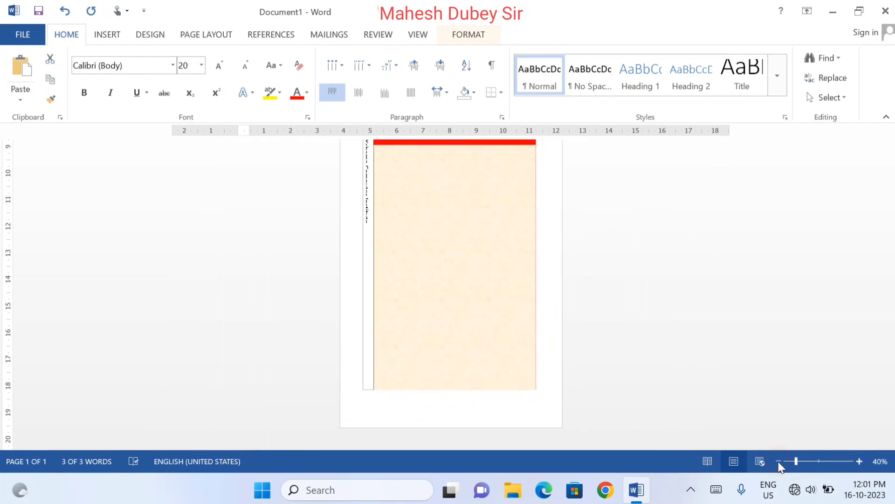
left_click(360, 282)
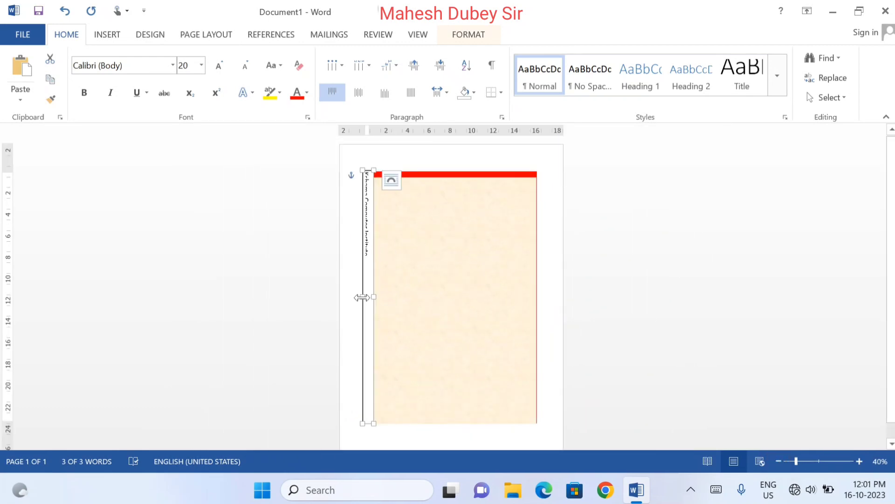
left_click_drag(362, 296, 358, 296)
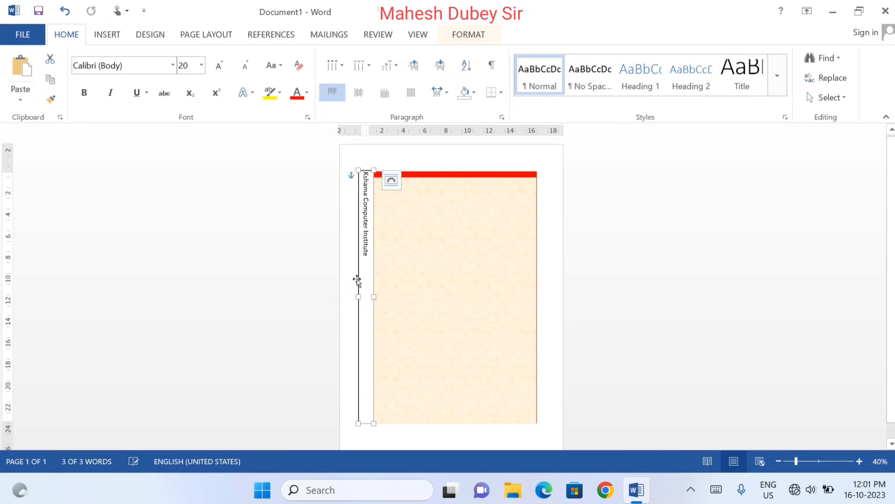
Set the vertical text box to no fill and remove its outline
left_click(471, 37)
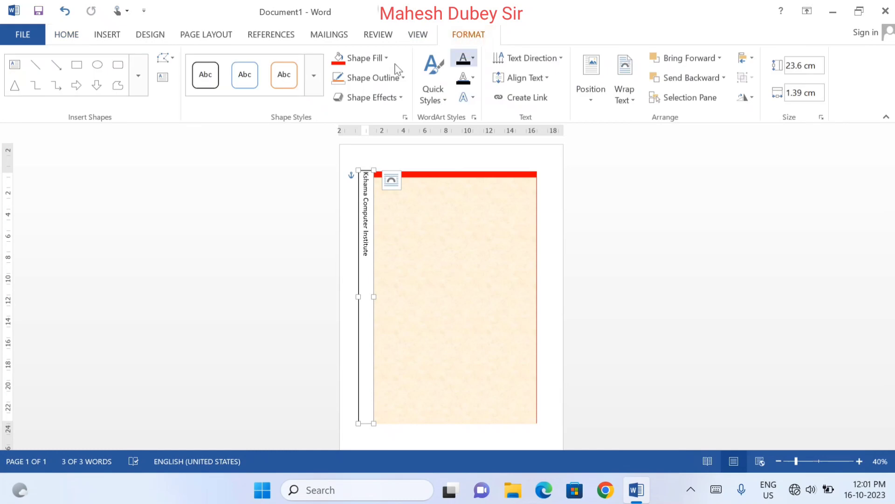
left_click(362, 57)
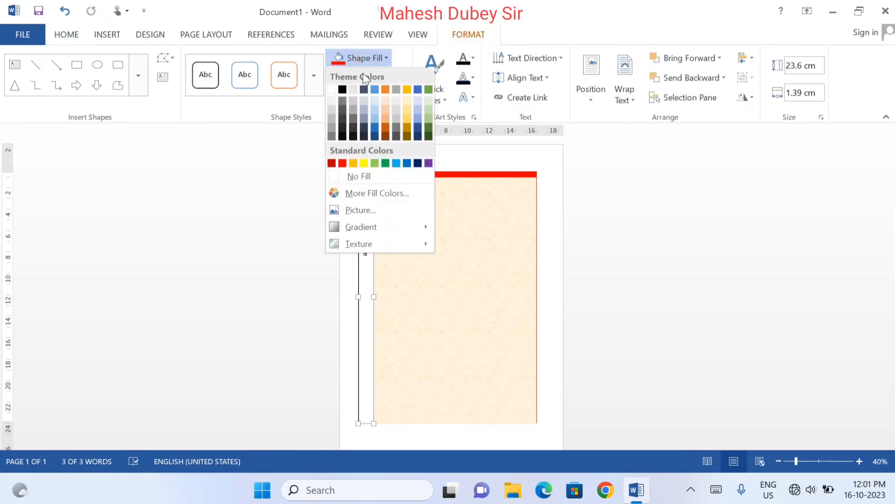
left_click(342, 162)
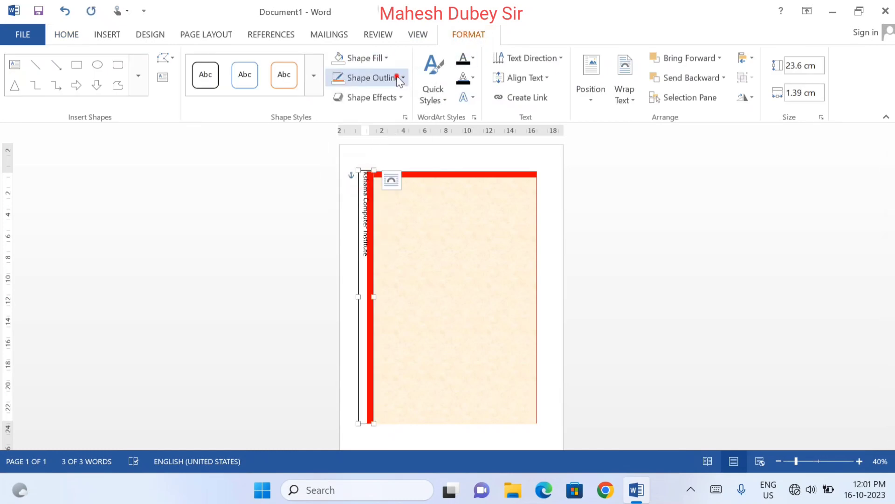
left_click(395, 77)
left_click(374, 194)
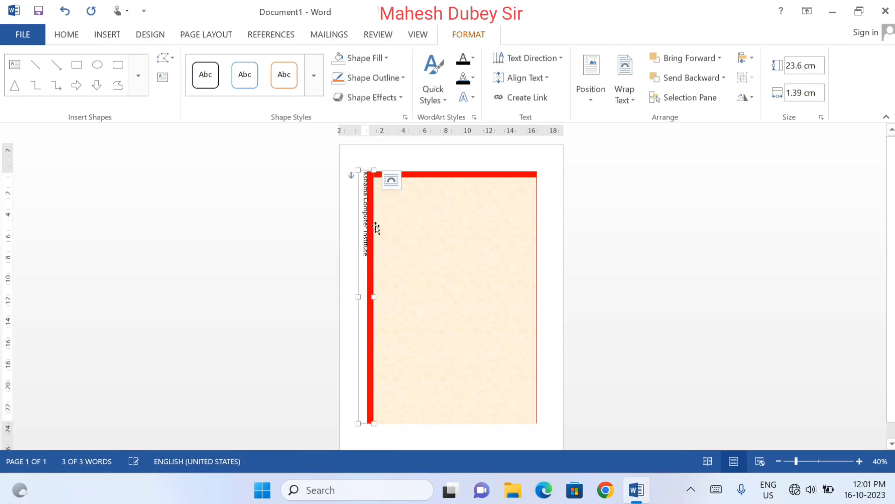
Move the vertical text box slightly right and down so the institute name sits on the left red strip
left_click(372, 246)
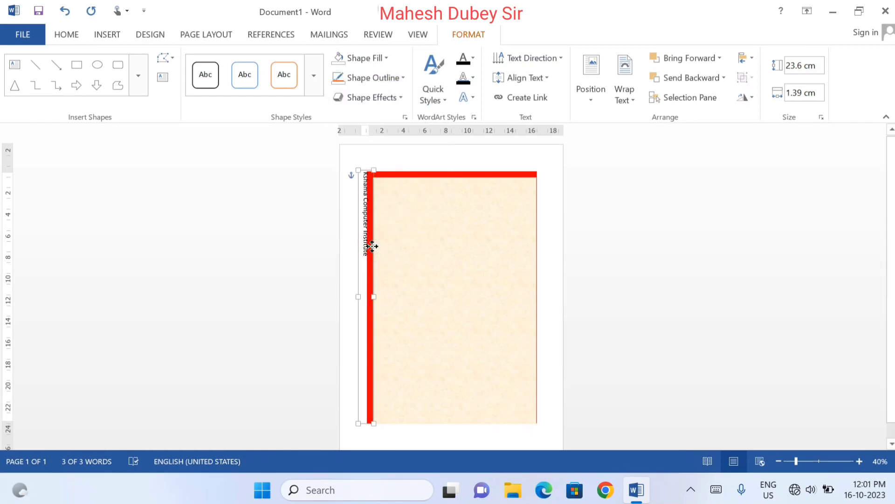
left_click_drag(373, 246, 375, 256)
key("Down")
key("Down")
key("Down")
key("Down")
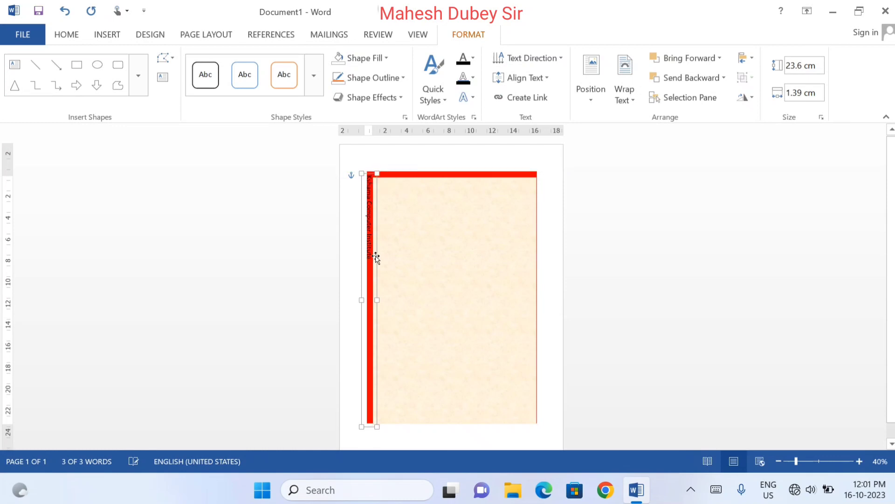
key("Down")
key("Down")
key("Right")
key("Right")
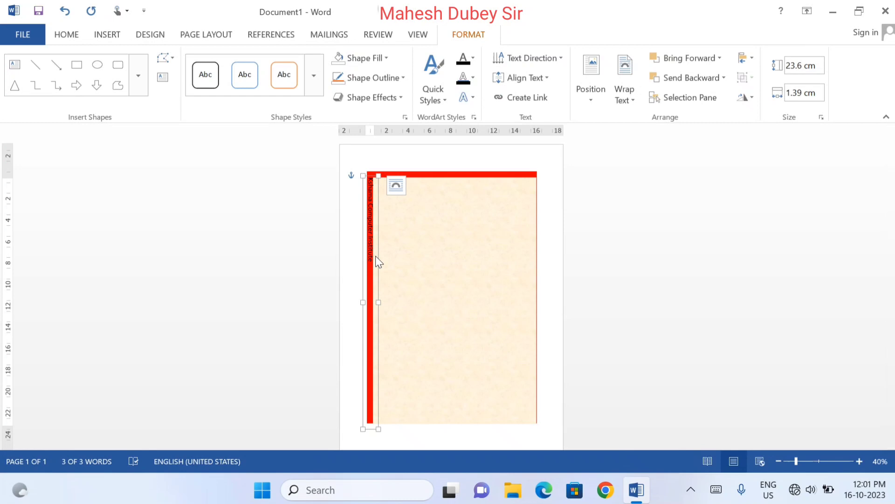
key("Right")
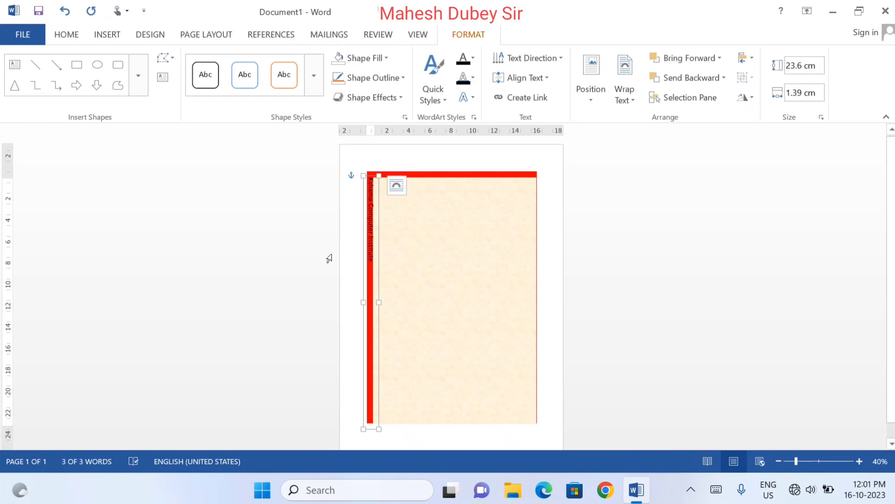
Draw a rectangle about 8.63 cm high over the upper part of the left red strip and narrow it to about 0.61 cm
left_click(72, 59)
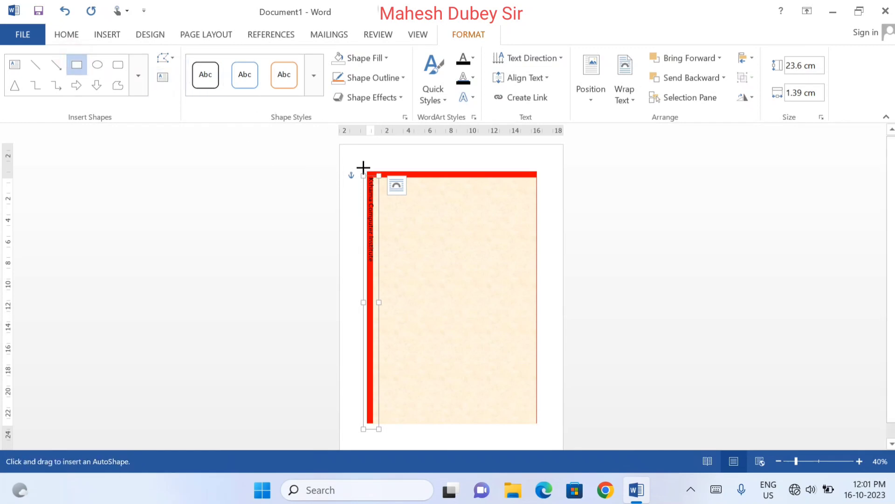
mouse_move(363, 171)
left_mouse_down()
mouse_move(376, 210)
mouse_move(373, 264)
left_mouse_up()
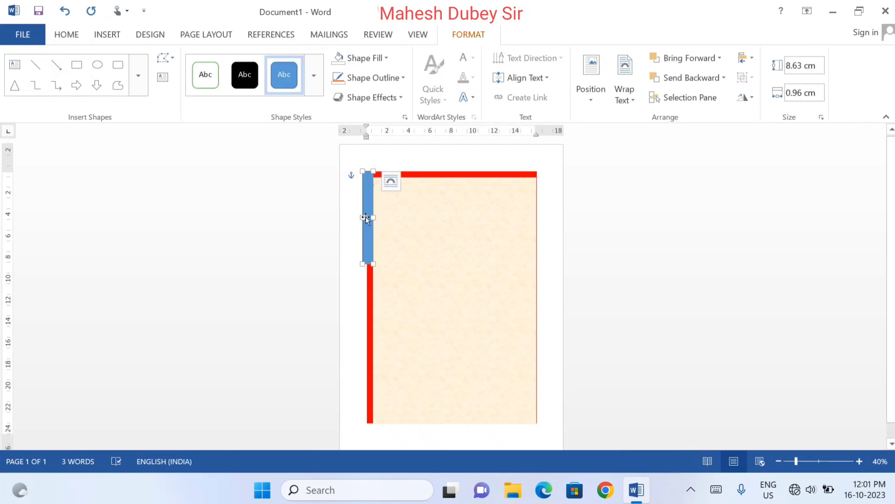
left_click_drag(365, 217, 367, 218)
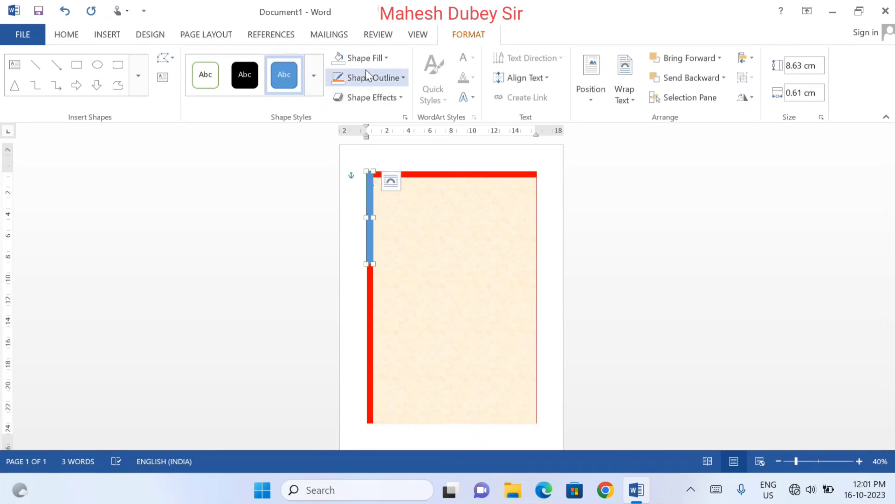
Fill the narrow rectangle on the upper left strip with standard red and remove its outline
left_click(367, 58)
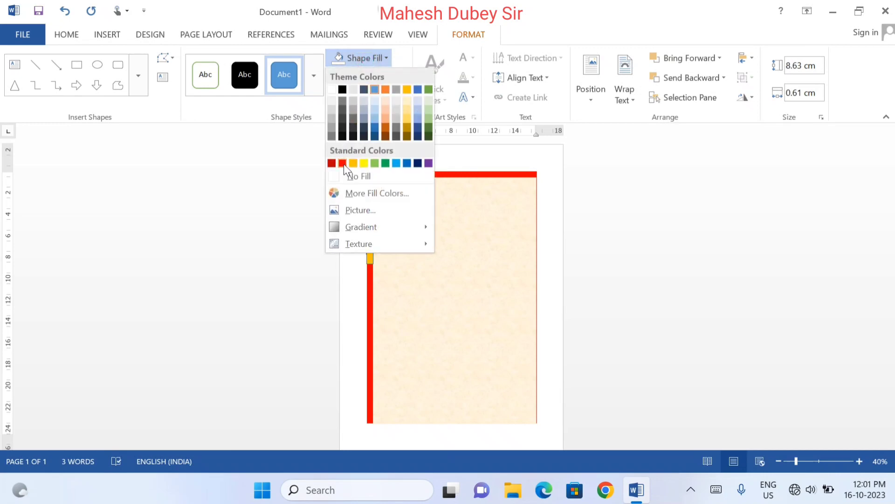
left_click(342, 162)
left_click(385, 79)
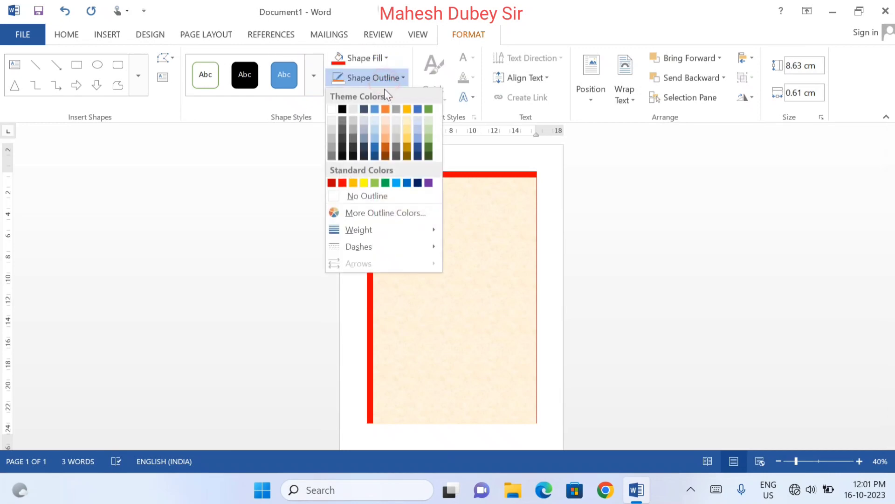
left_click(366, 196)
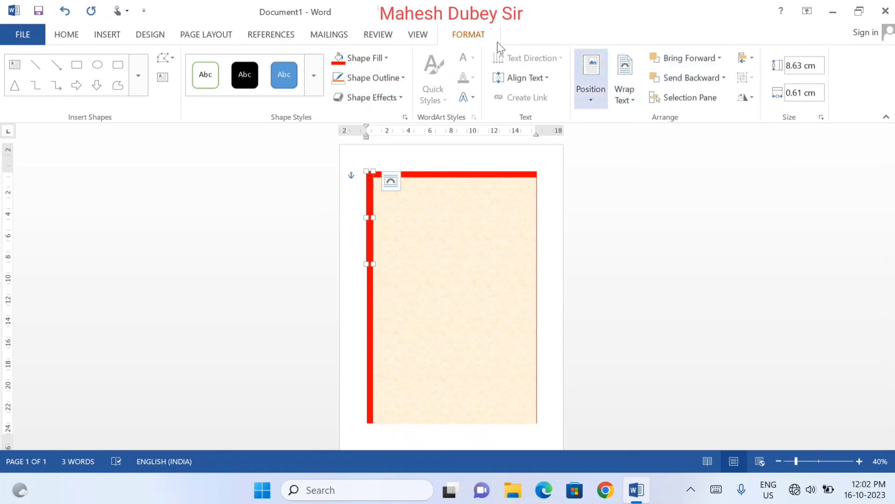
Send the narrow red rectangle one level backward so it lies behind the institute name
left_click(723, 78)
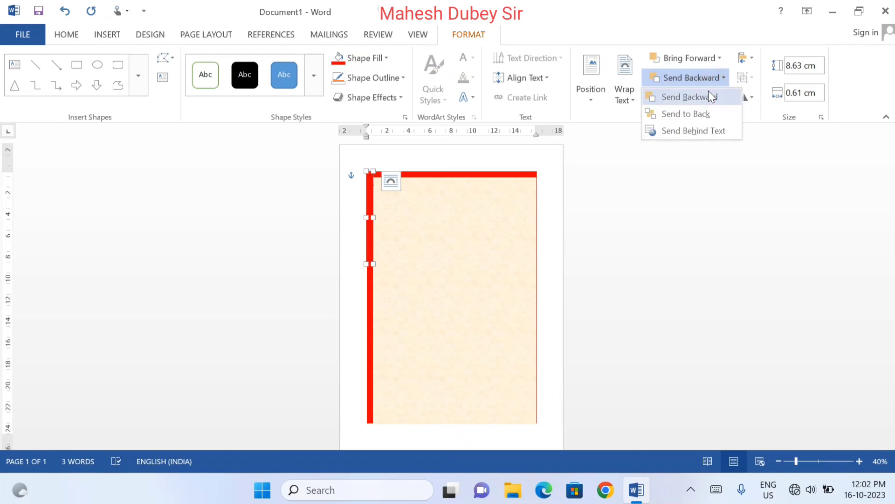
left_click(703, 95)
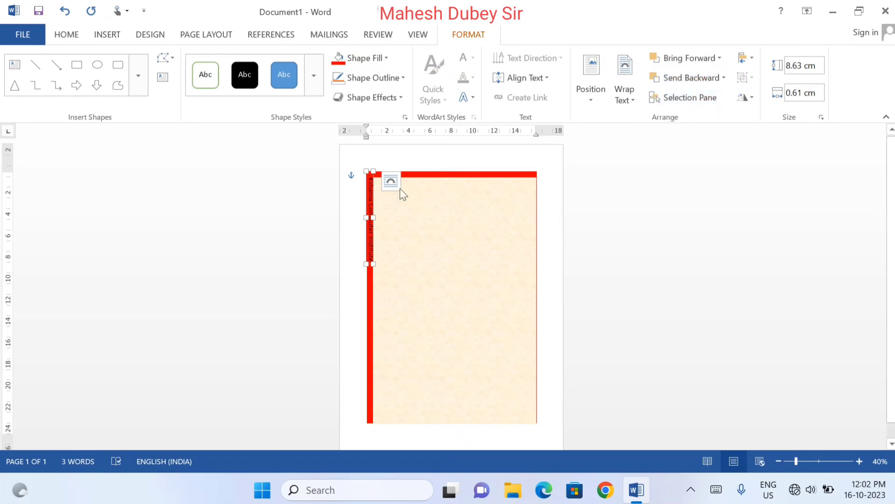
left_click(860, 461)
left_click(860, 461)
left_click(859, 462)
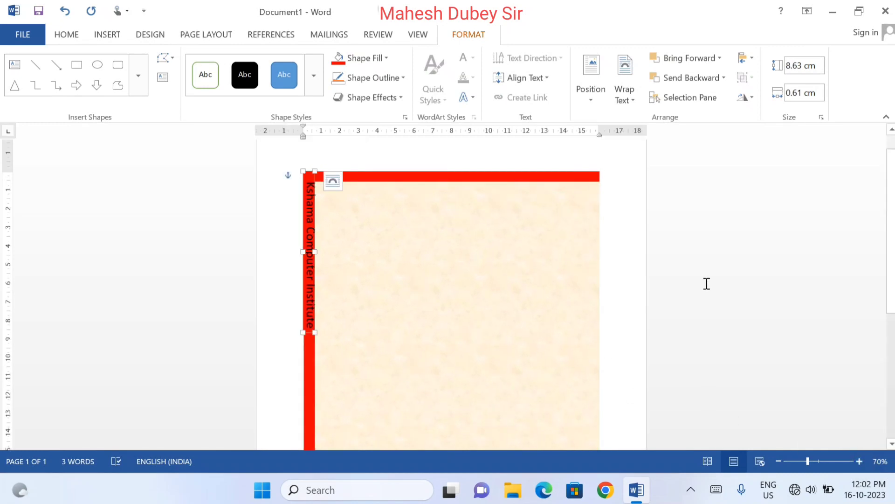
left_click(736, 251)
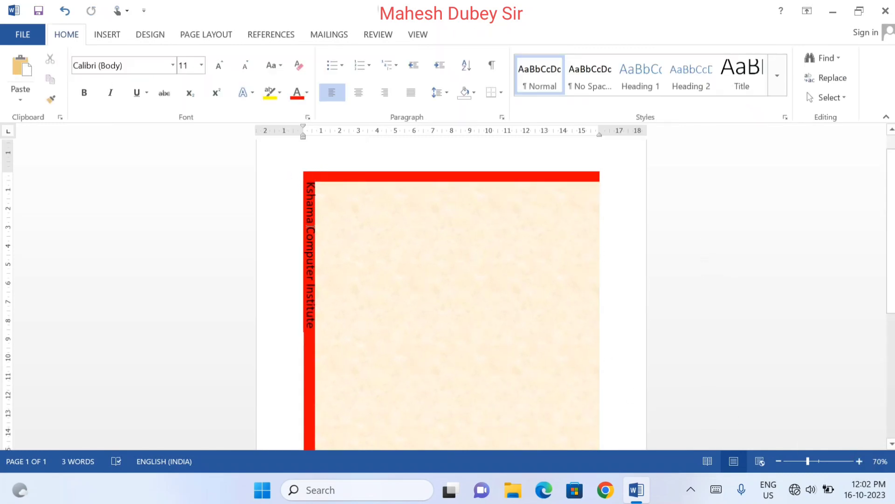
Edit the points of the narrow red rectangle, raising its lower-right corner slightly to slant the lower end
left_click(309, 320)
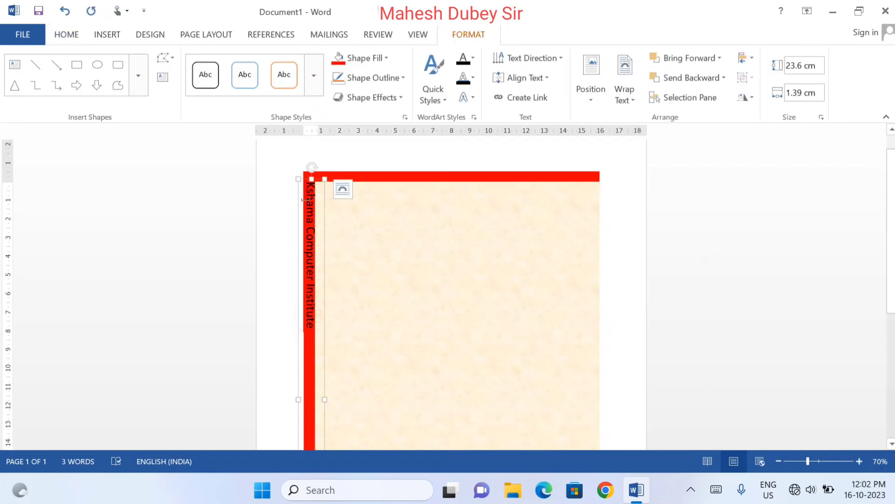
left_click(307, 320)
left_click_drag(311, 177, 304, 175)
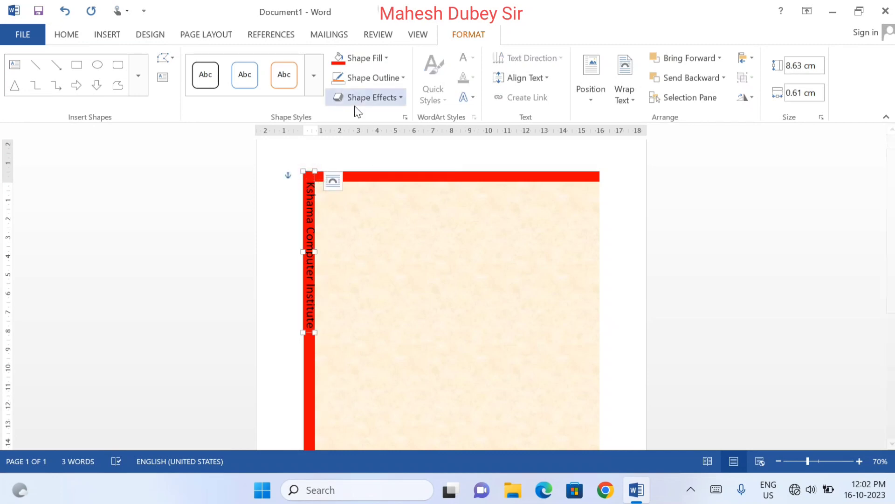
left_click(175, 62)
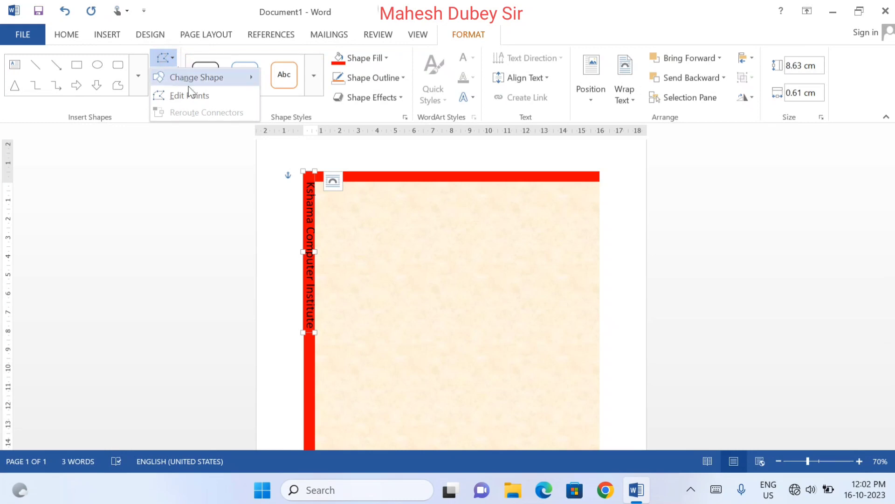
left_click(196, 99)
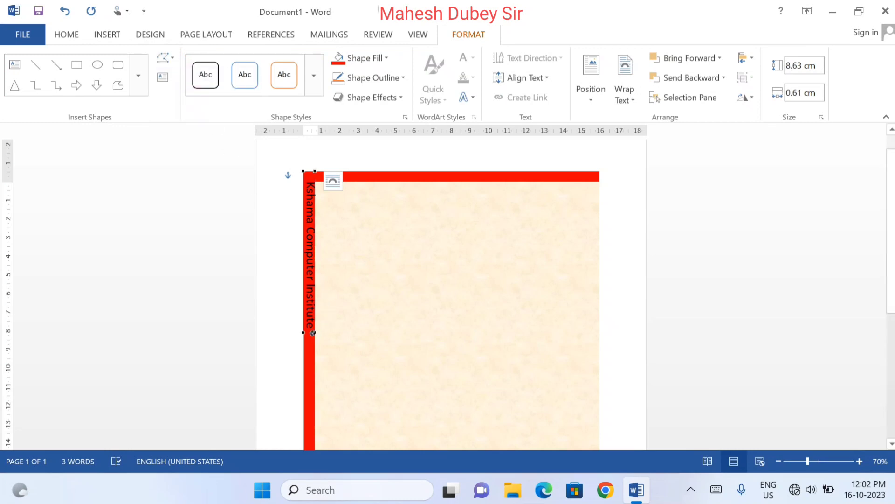
left_click_drag(312, 333, 311, 329)
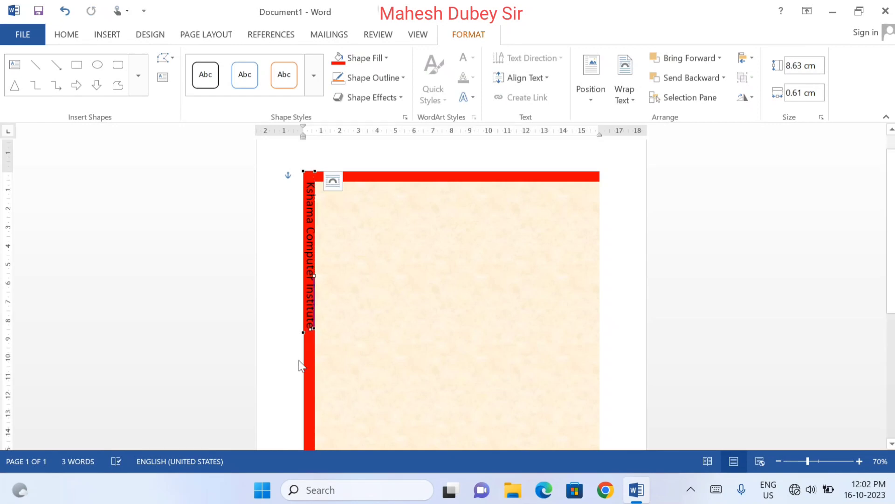
triple_click(285, 342)
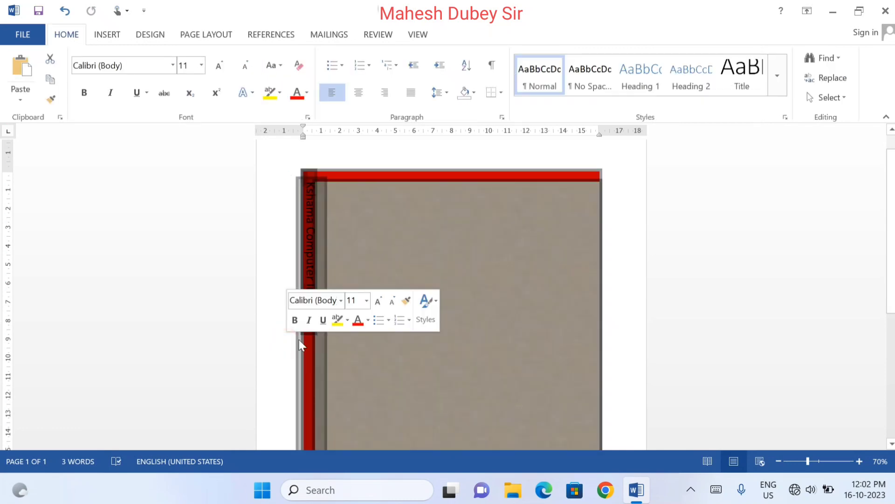
left_click(773, 295)
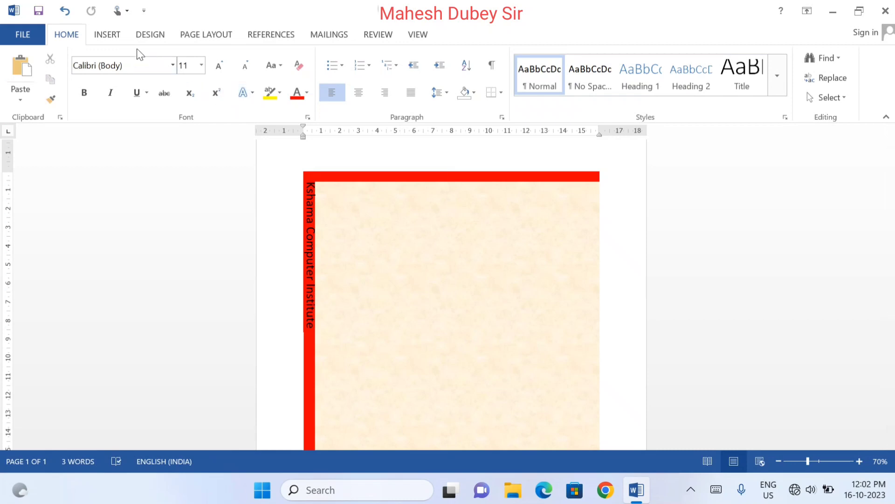
Duplicate the slanted red rectangle and place the copy lower down on the left red strip
left_click(309, 176)
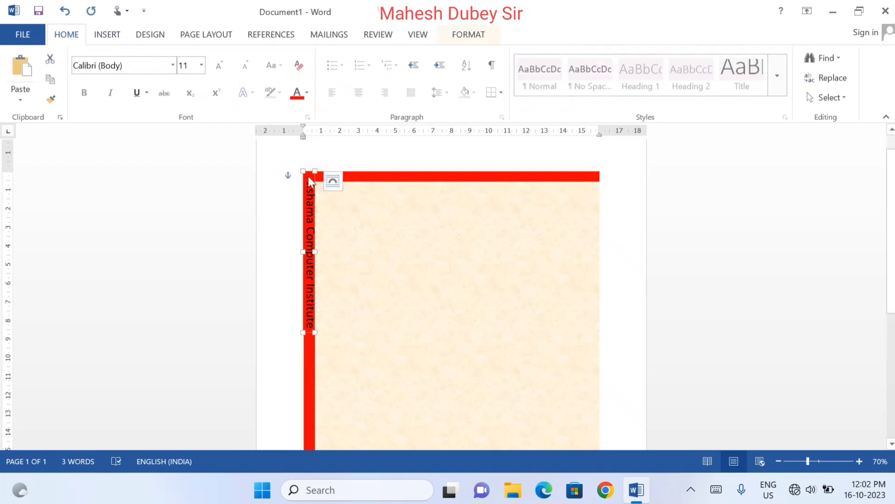
key("ctrl+v")
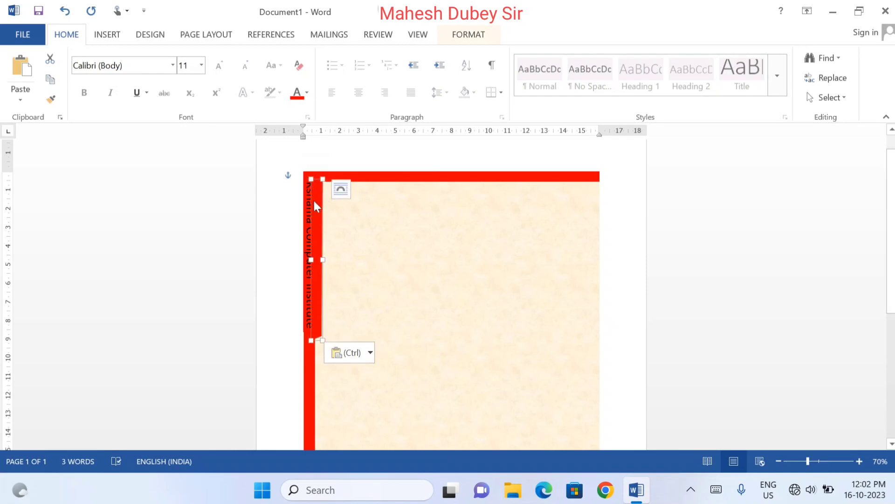
left_click_drag(315, 205, 304, 370)
scroll(426, 316, "down", 8)
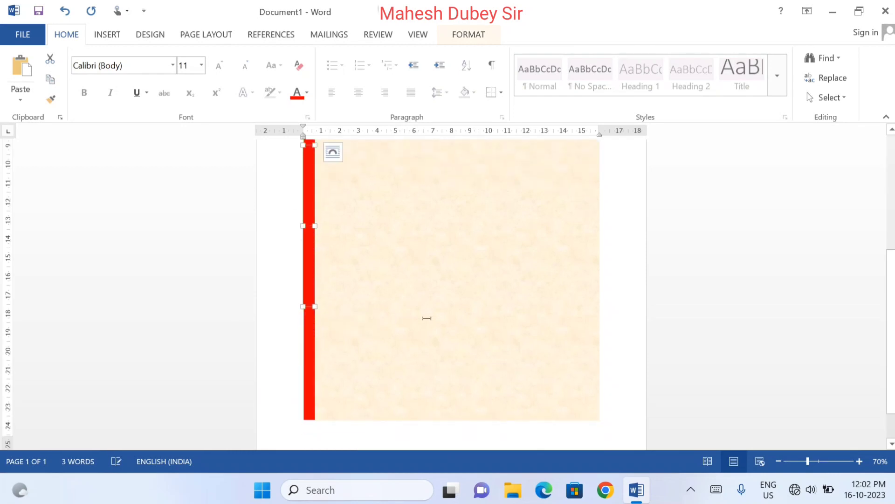
Rotate the copied rectangle left 90° and flip it horizontally, placing it over the textured area
left_click(484, 30)
left_click(745, 97)
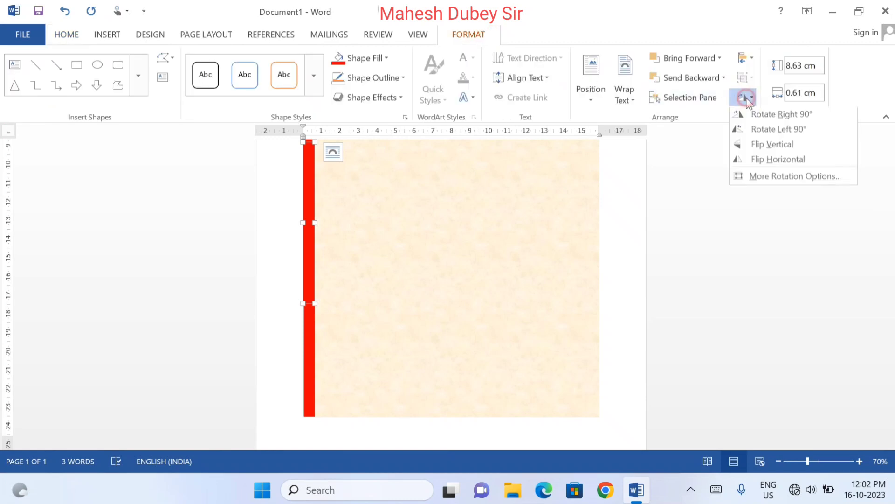
left_click(758, 133)
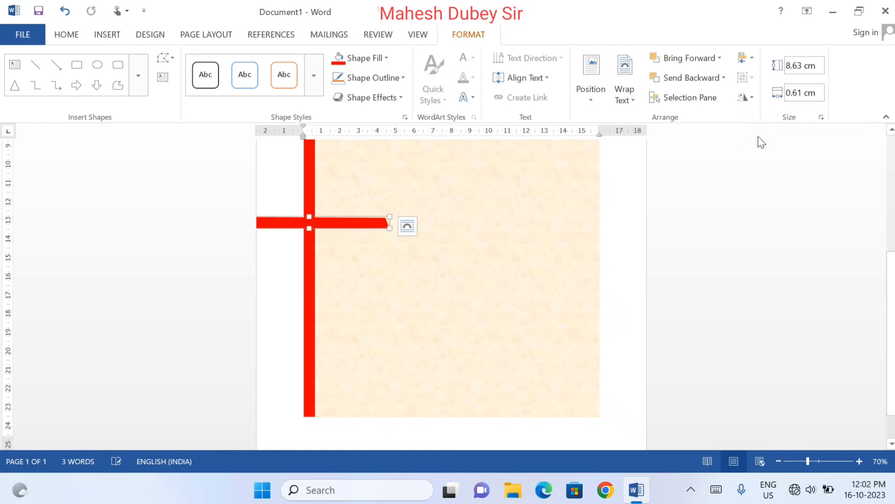
left_click(745, 98)
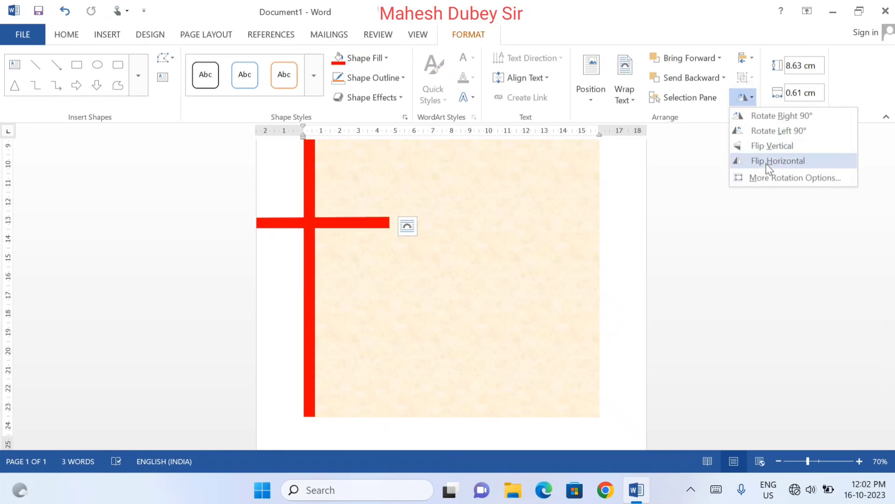
left_click(768, 163)
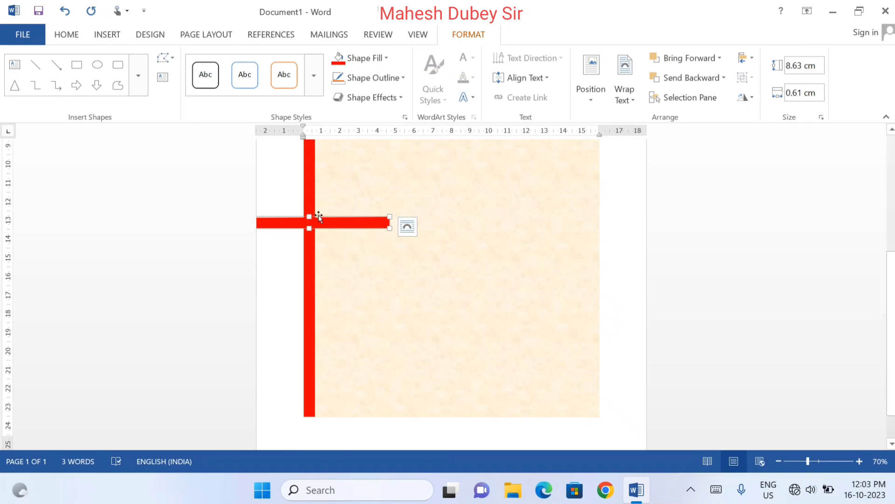
left_click_drag(319, 217, 511, 248)
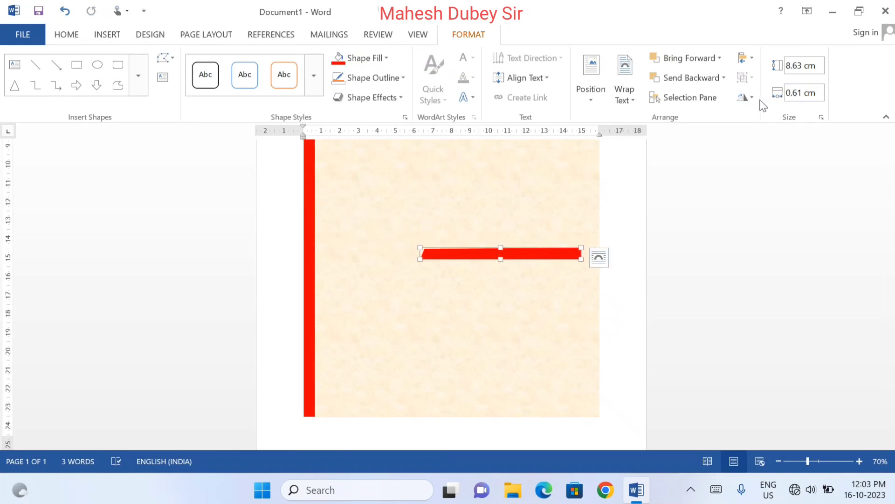
Rotate the copied rectangle left 90° again and place it upright on the left red strip
left_click(745, 97)
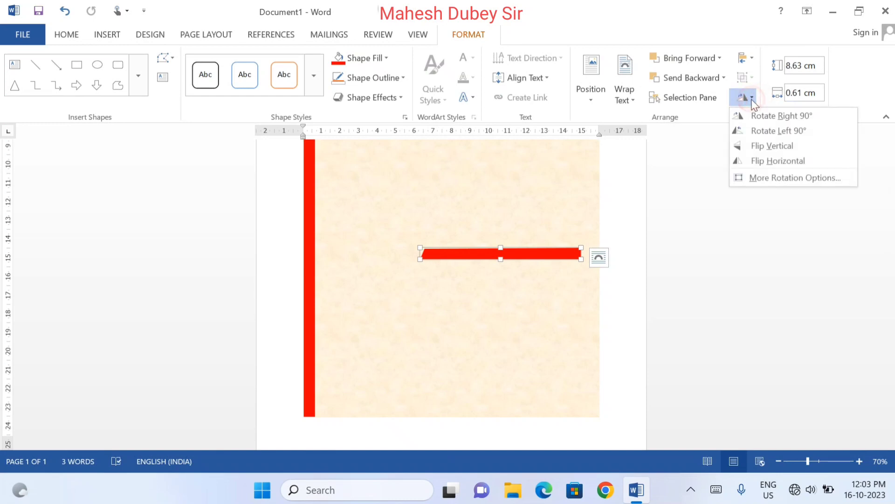
left_click(754, 130)
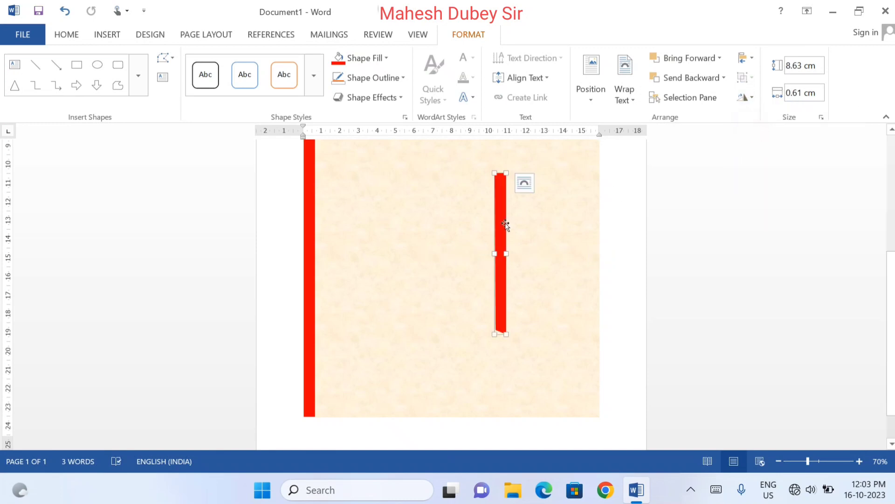
left_click_drag(500, 223, 309, 223)
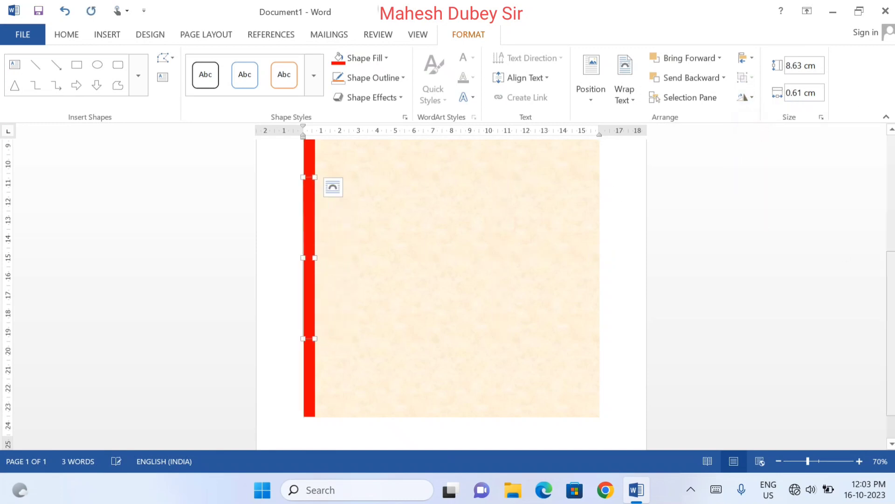
Fill the copied rectangle with black and move it up to directly below the institute name
left_click_drag(892, 298, 892, 233)
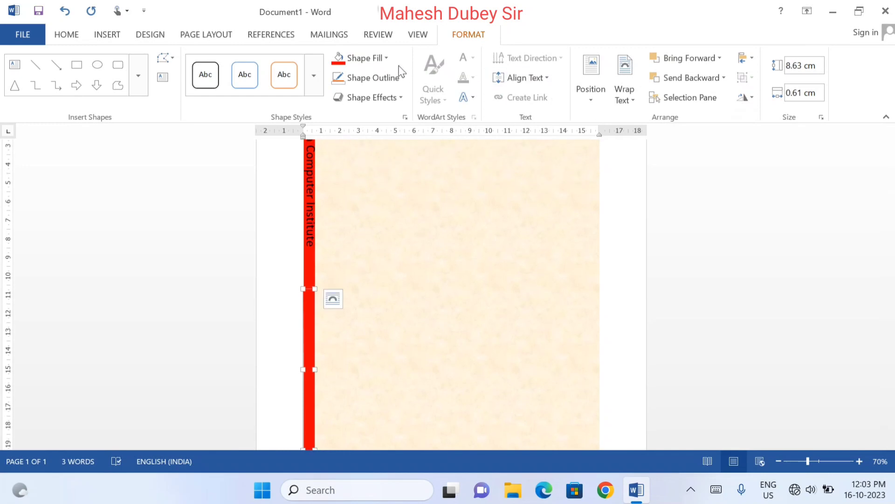
left_click(386, 57)
left_click(343, 87)
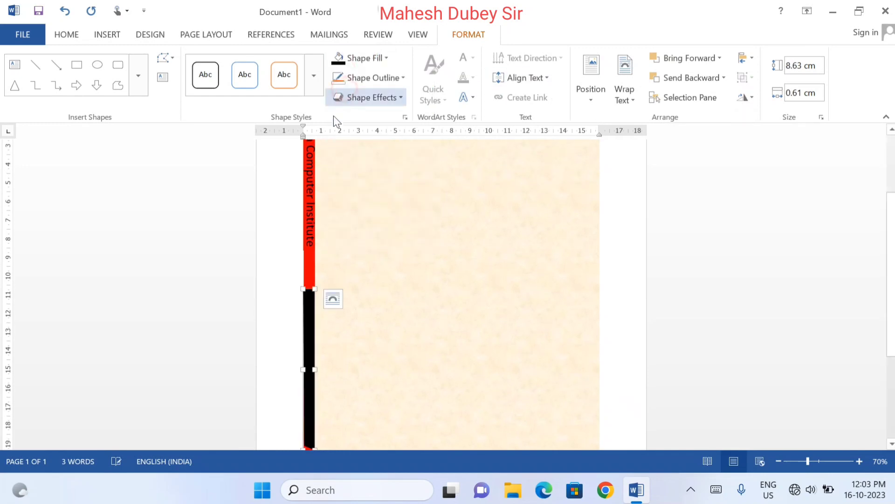
left_click_drag(310, 309, 311, 269)
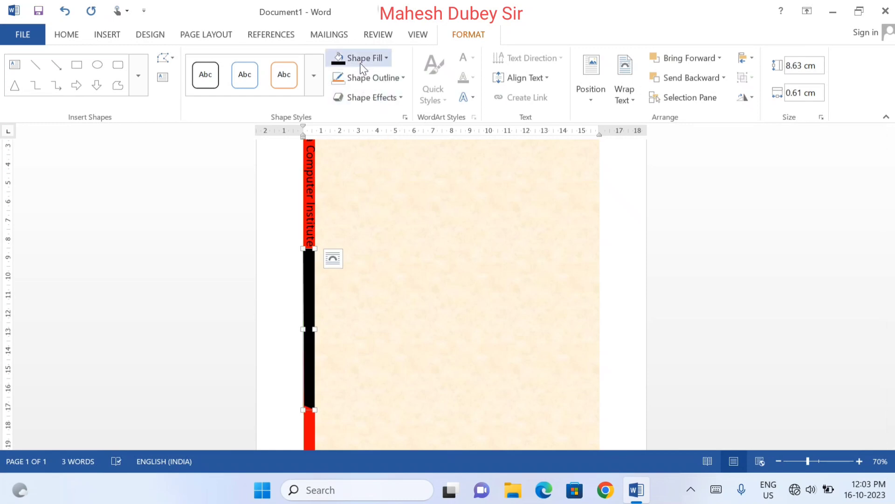
Edit the black rectangle's points, raising its upper-right corner to slant the upper end, making it about 9.03 cm high
left_click(165, 61)
left_click(177, 96)
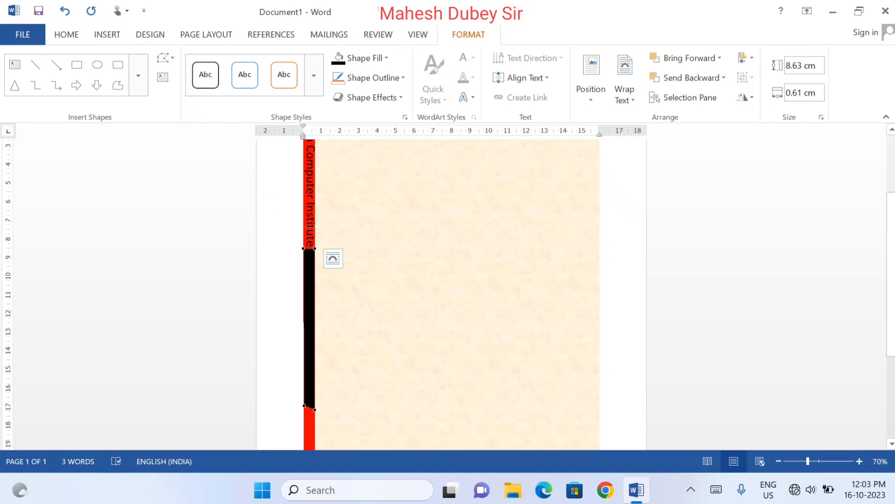
left_click(314, 250)
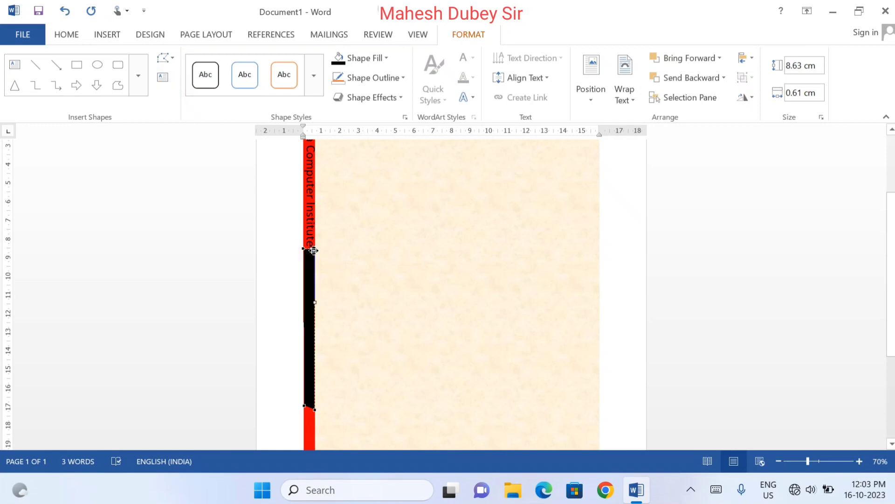
left_click_drag(313, 252, 314, 242)
Nudge the black rectangle slightly down so its slanted upper end sits just below the institute name
left_click(308, 273)
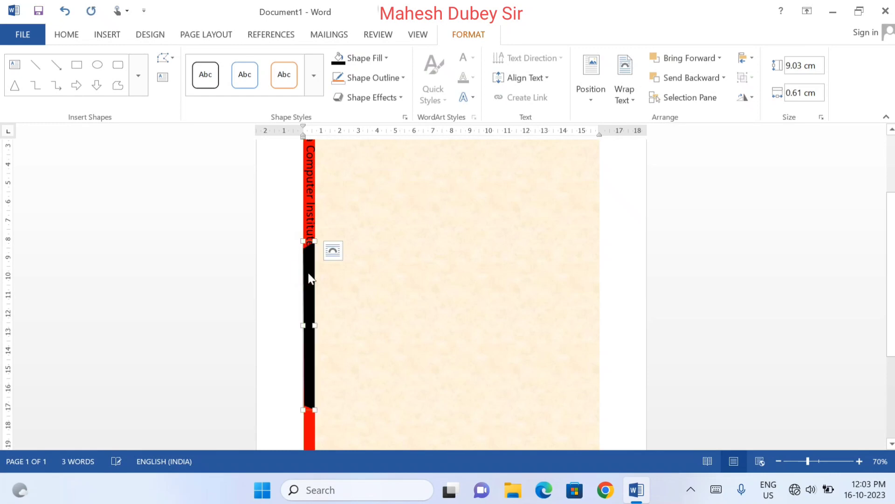
key("Down")
key("Down")
key("Down")
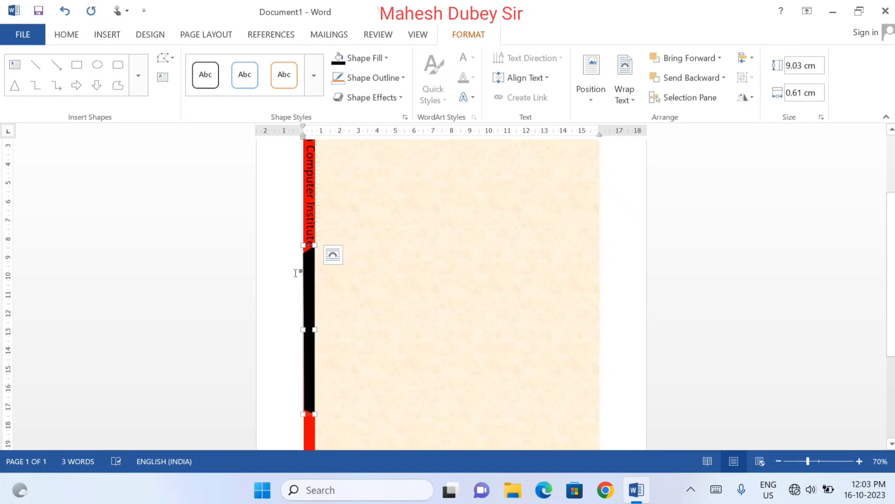
key("Up")
key("Up")
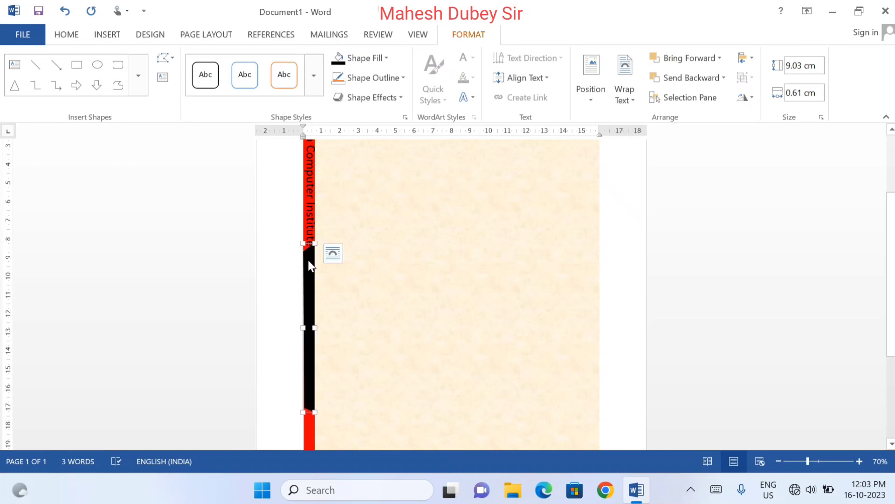
left_click(308, 224)
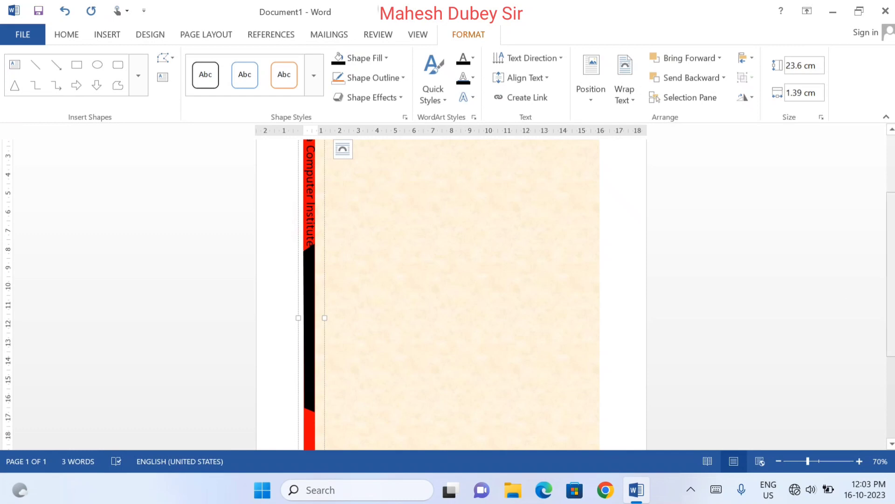
scroll(761, 258, "down", 3)
scroll(761, 257, "up", 4)
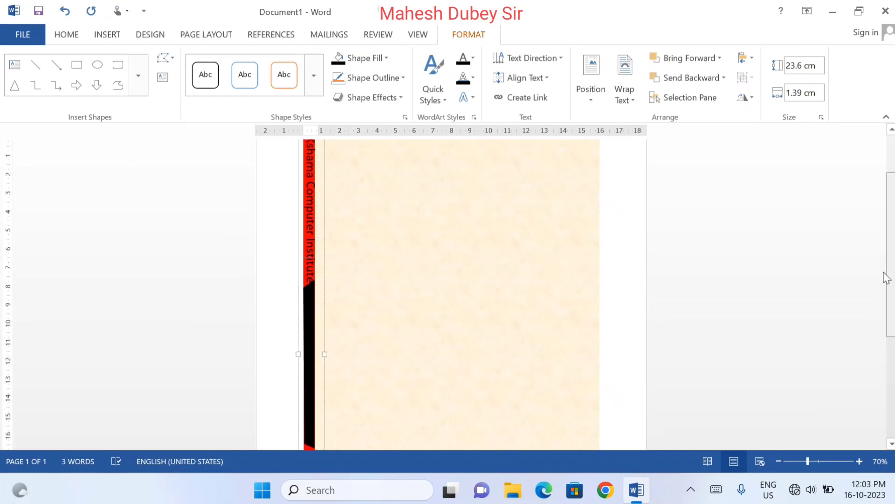
Nudge the institute name's text box slightly up at the upper end of the left red strip
scroll(760, 257, "up", 2)
left_click(760, 257)
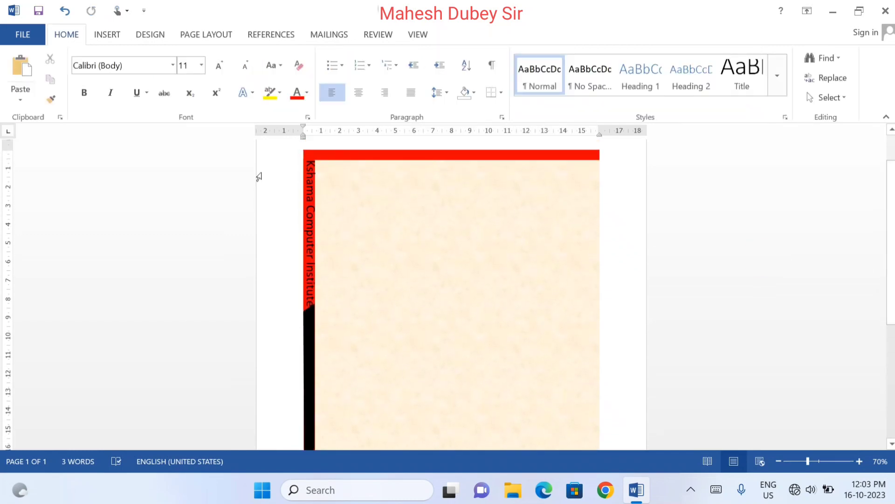
left_click(312, 198)
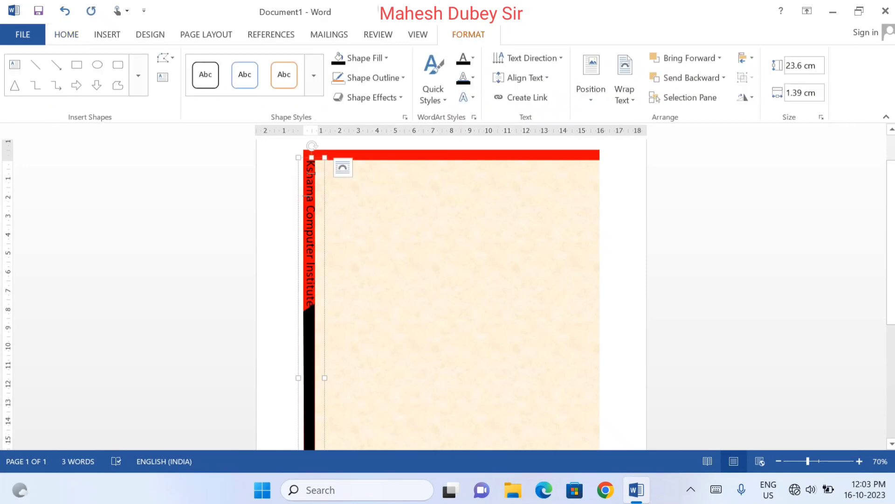
left_click(307, 159)
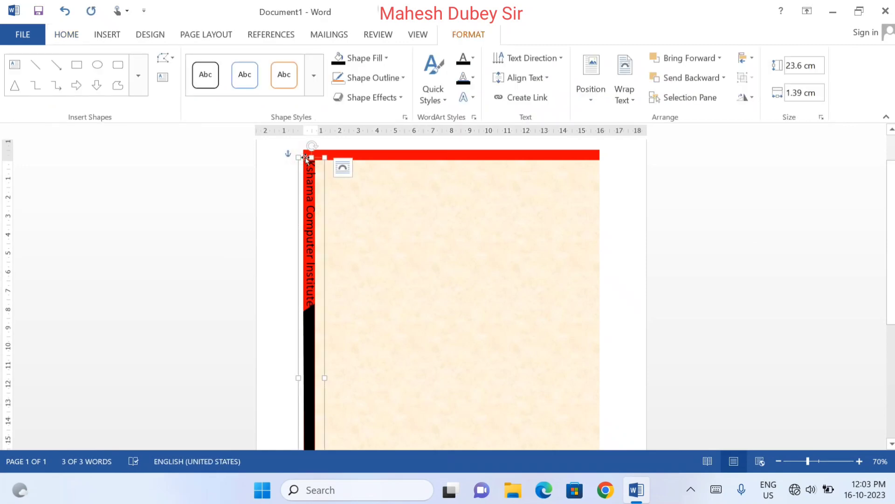
left_click_drag(305, 158, 305, 158)
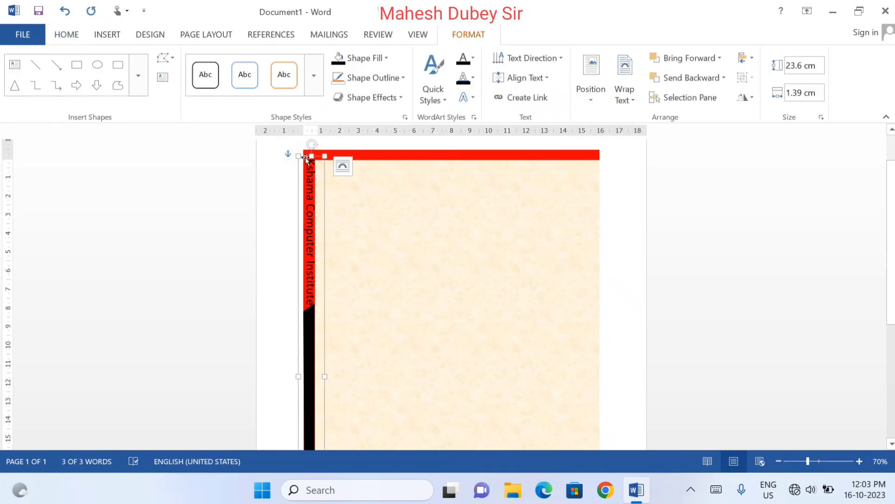
left_click(776, 353)
Draw a text box about 13.5 cm wide and 1.61 cm high on the textured area and enter the institute's address line
left_click_drag(891, 215, 891, 298)
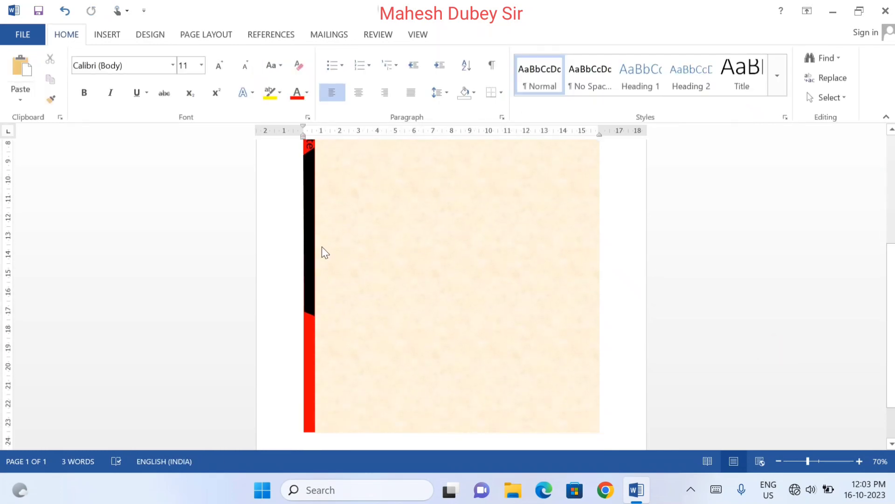
left_click(103, 35)
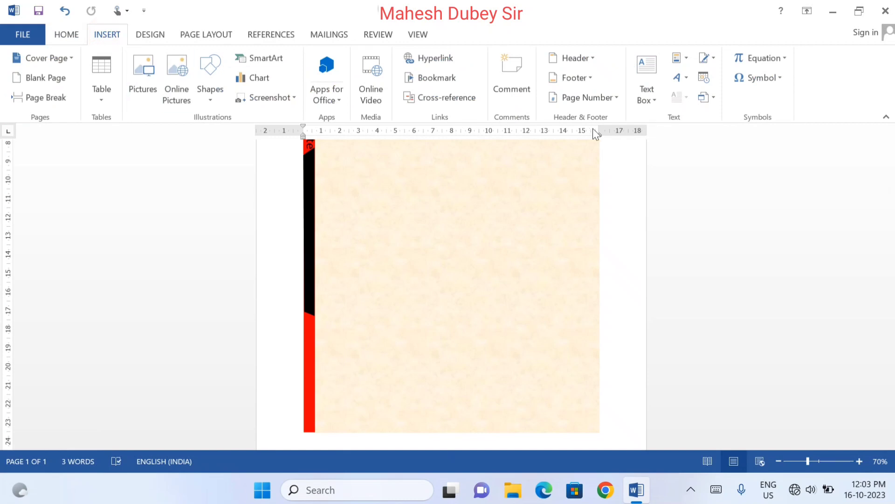
left_click(654, 99)
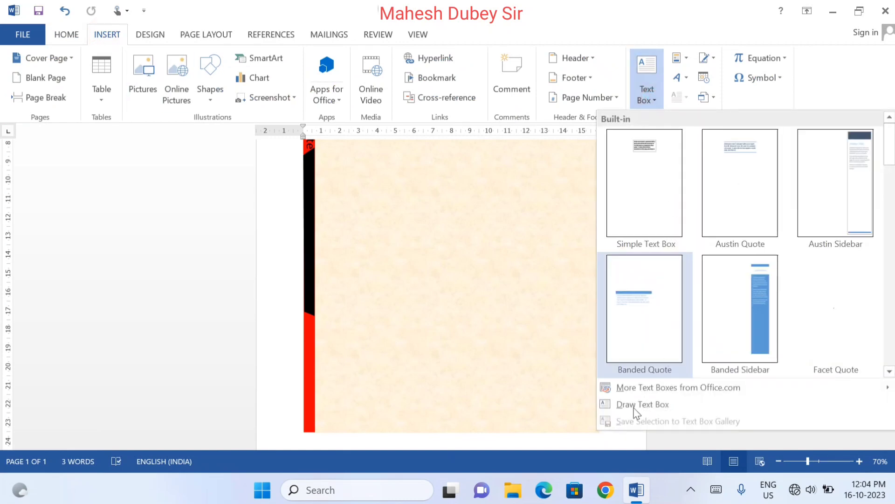
left_click(634, 409)
left_click_drag(459, 232, 709, 262)
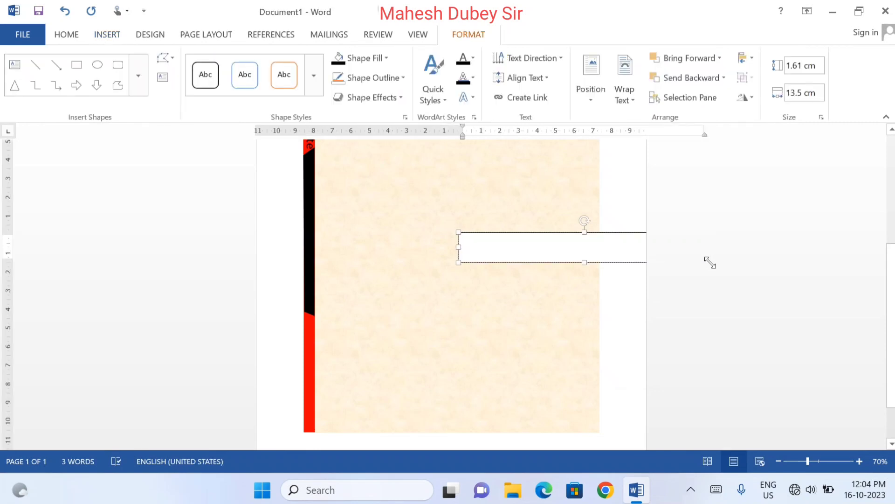
type("Raniganj Pratapgarh UP")
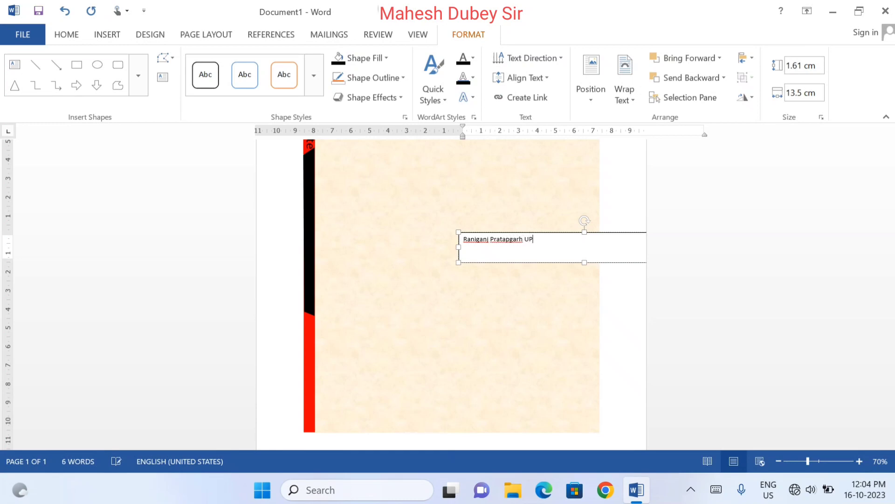
Remove the fill and the outline from the address text box
left_click(368, 58)
left_click(364, 177)
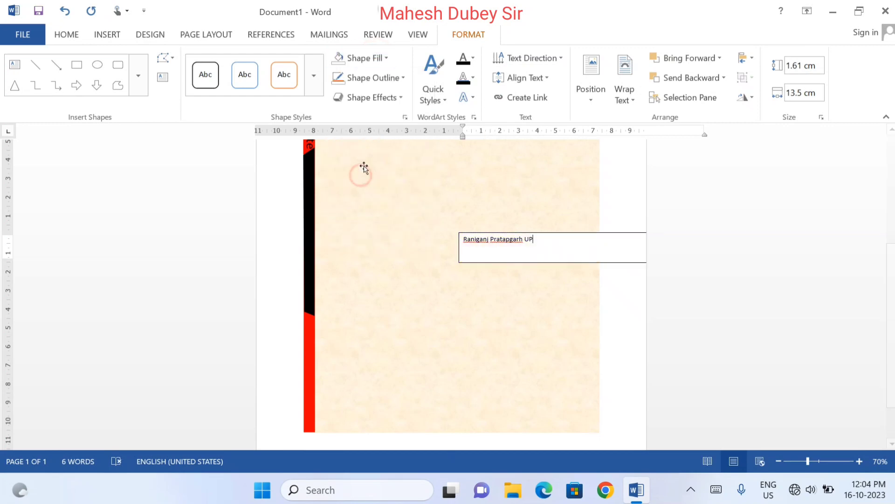
left_click(379, 78)
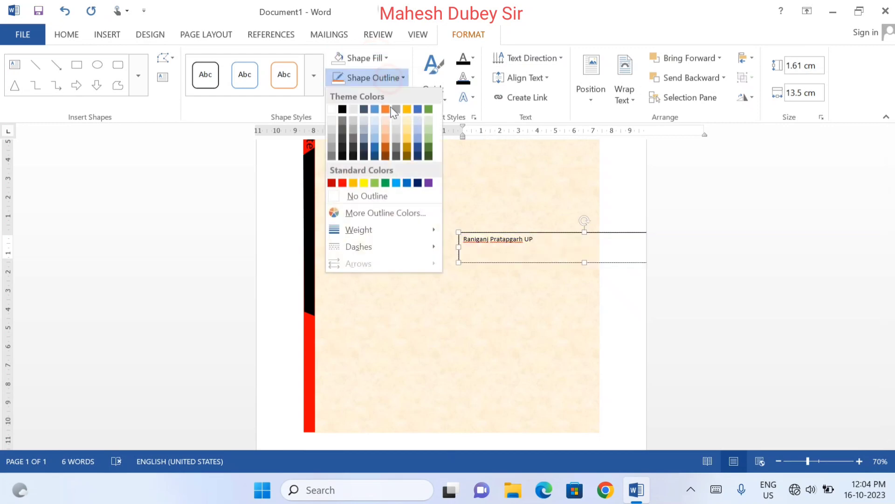
left_click(383, 196)
Rotate all text in the address box 90° and reshape the box to about 8.27 cm high and 0.93 cm wide
left_click(557, 58)
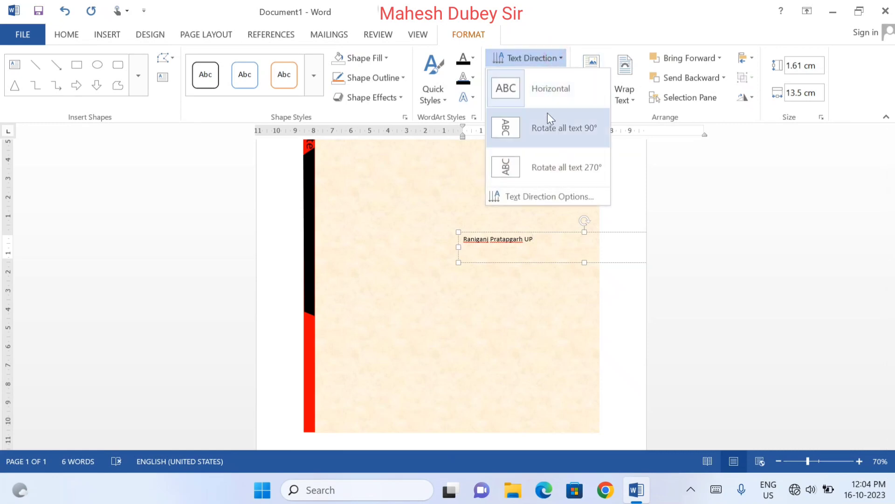
left_click(547, 132)
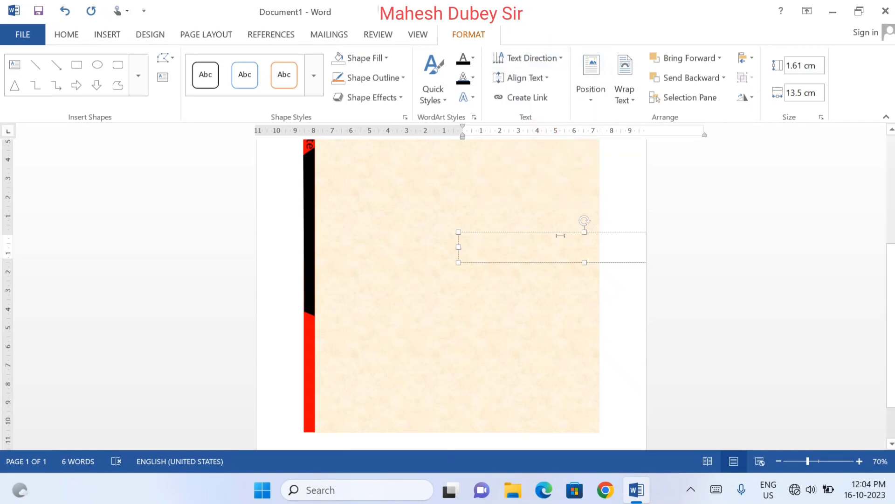
left_click_drag(563, 232, 445, 229)
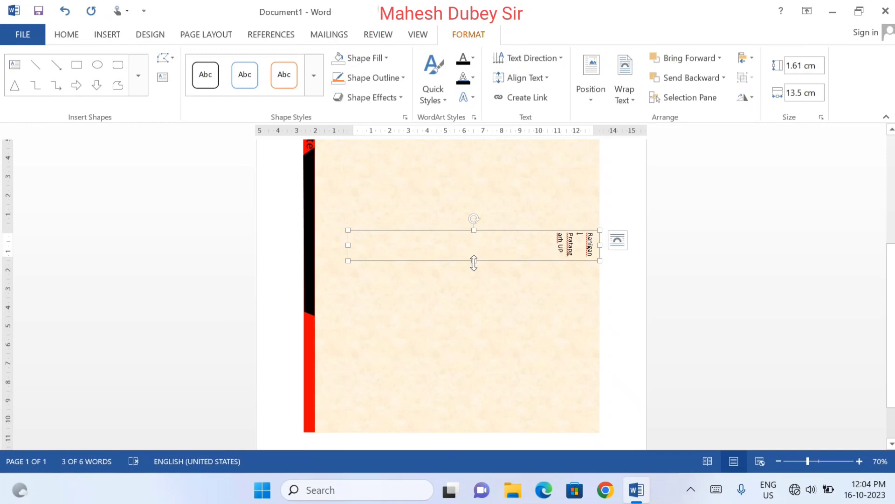
left_click_drag(474, 262, 478, 385)
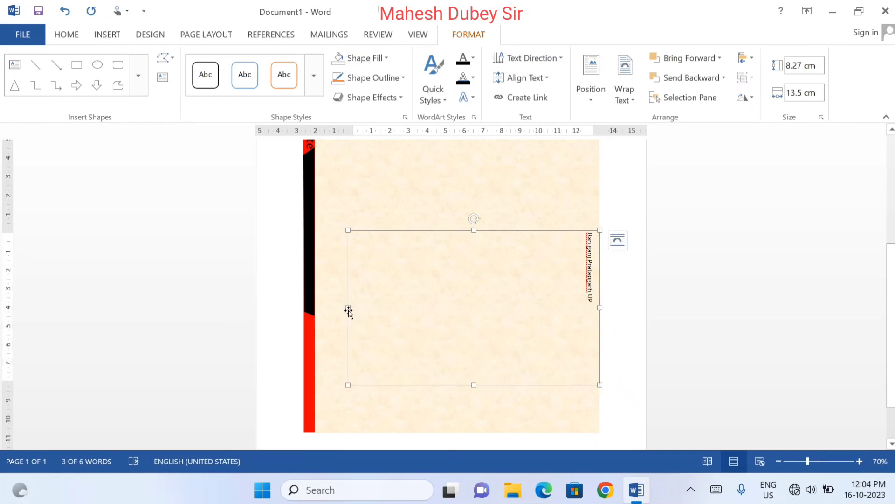
left_click_drag(347, 307, 582, 306)
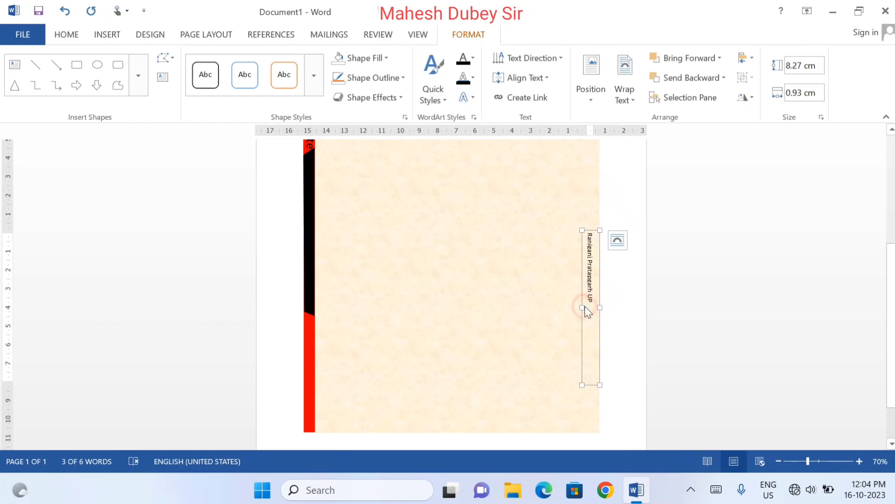
Place the address text box, about 1.16 cm wide, over the black segment of the left strip and colour its text white
left_click_drag(583, 307, 317, 249)
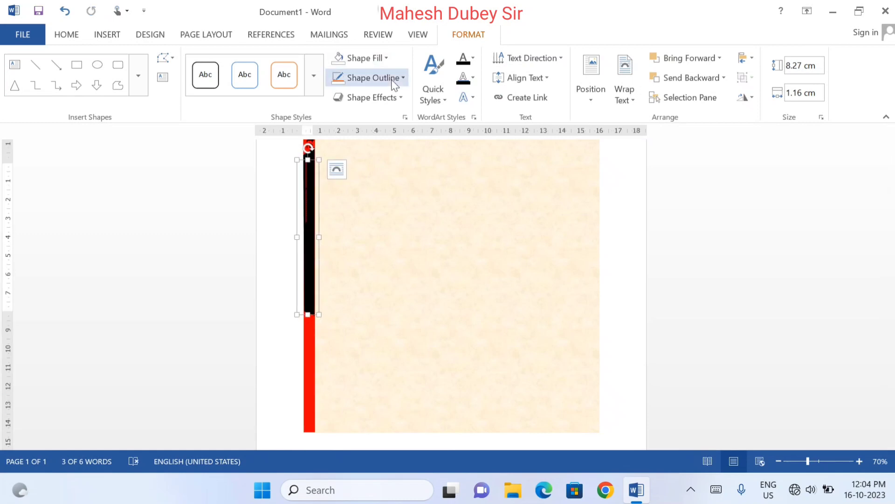
left_click(473, 61)
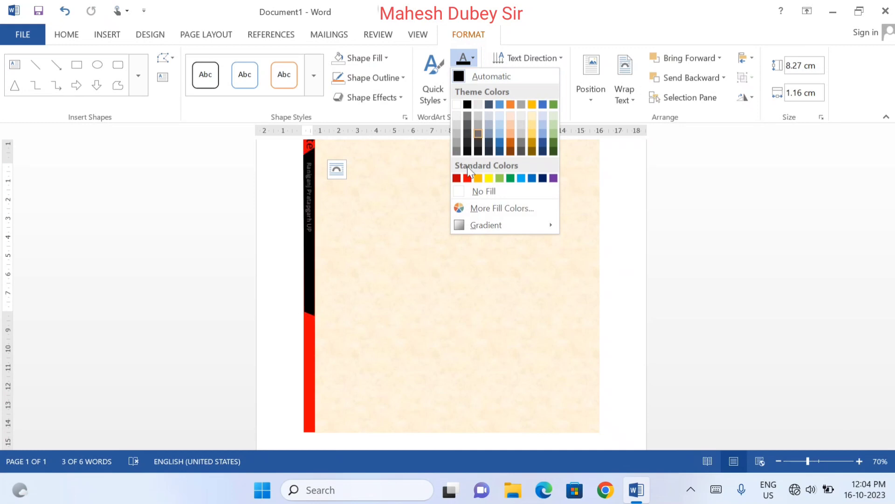
left_click(456, 105)
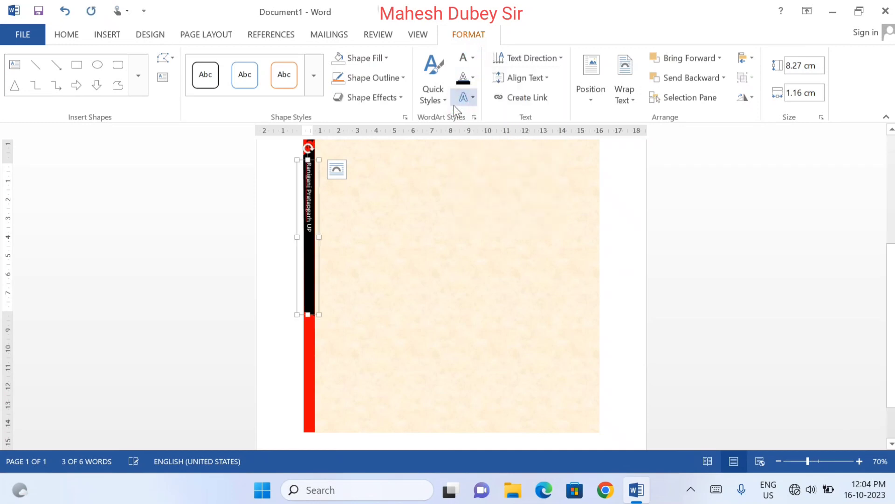
Enlarge the address text to 16 pt and shift its box slightly right to fit the text within the black segment
left_click(80, 34)
left_click(222, 68)
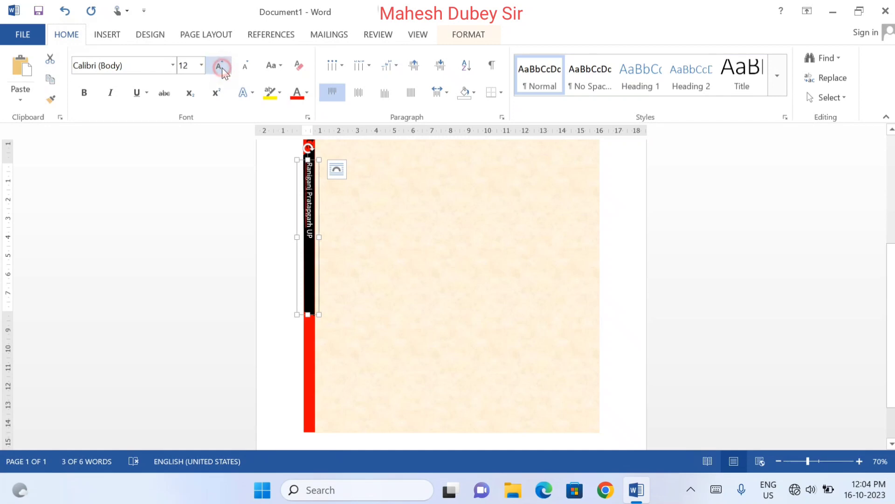
left_click(222, 68)
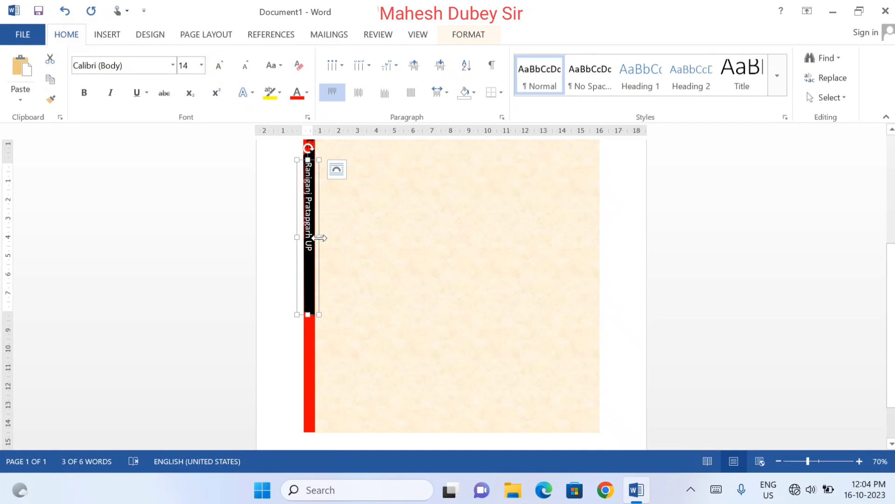
left_click_drag(319, 238, 320, 238)
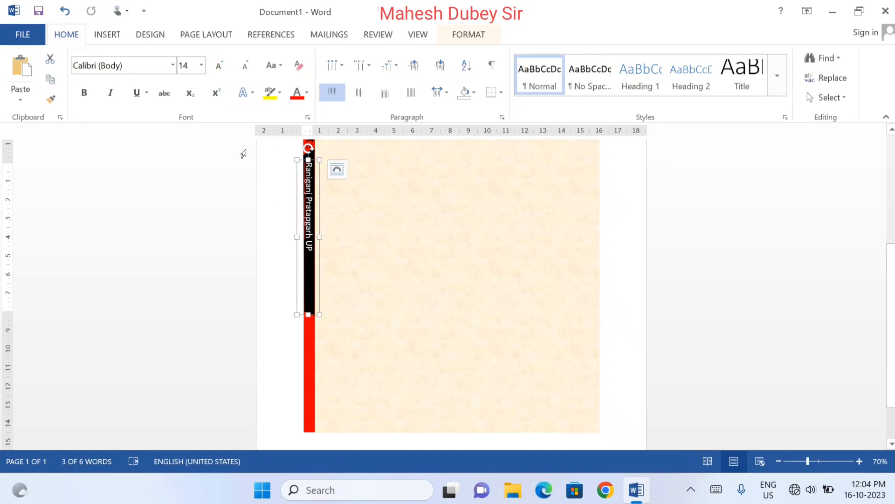
left_click(220, 68)
key("Right")
key("Right")
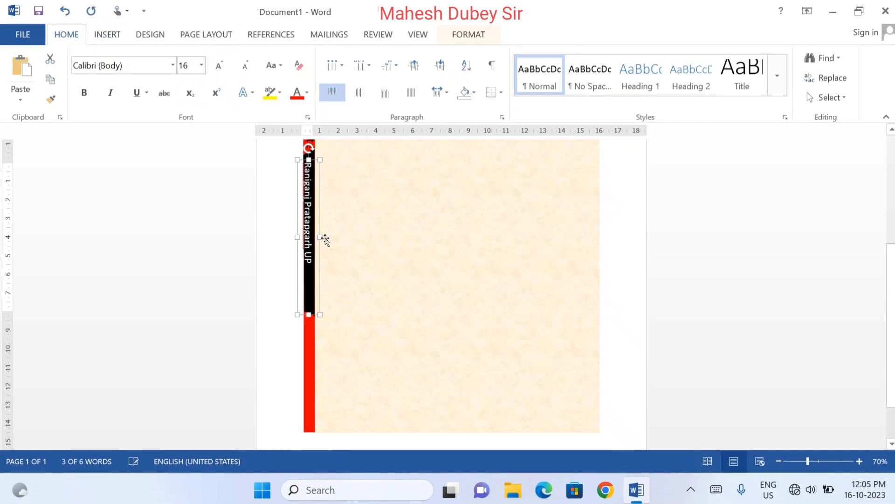
key("Right")
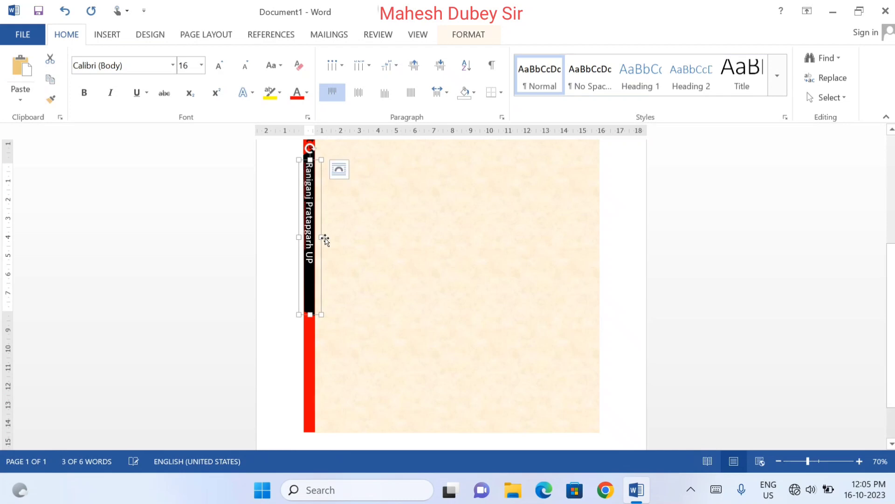
left_click(288, 357)
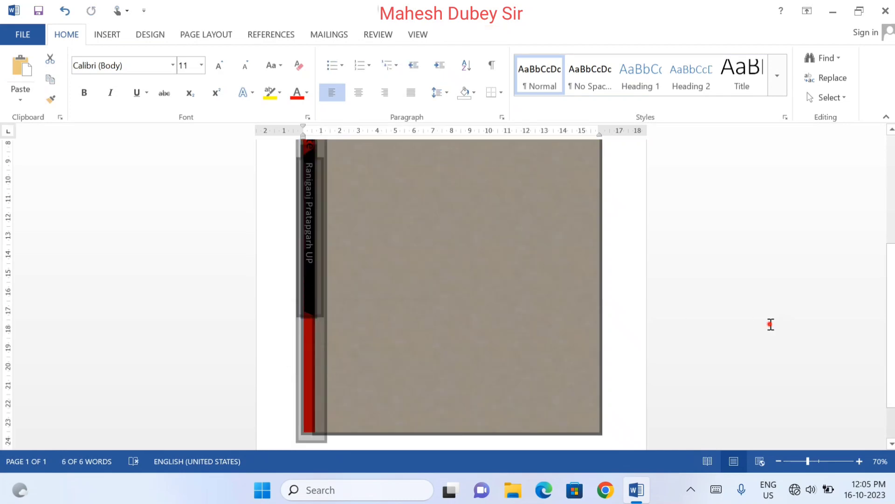
left_click(770, 324)
Move the address text box down onto the lower red segment and place a copy of it back on the black segment
left_click_drag(891, 369, 891, 397)
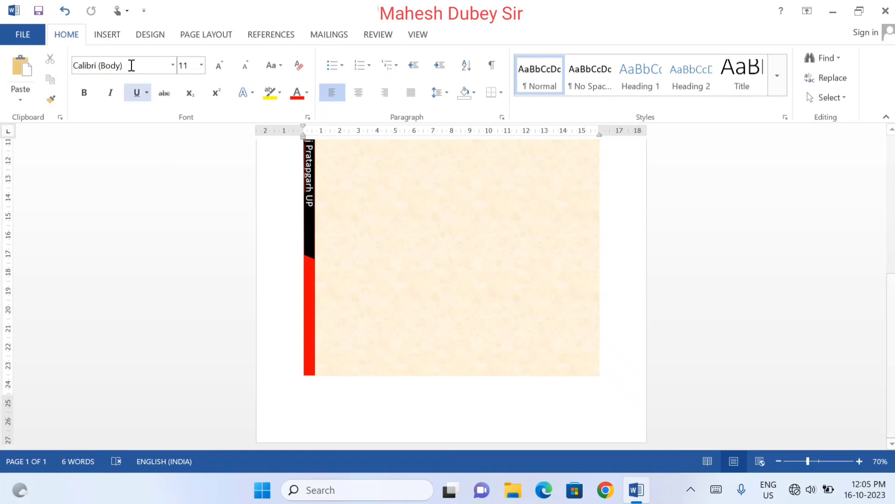
left_click(114, 37)
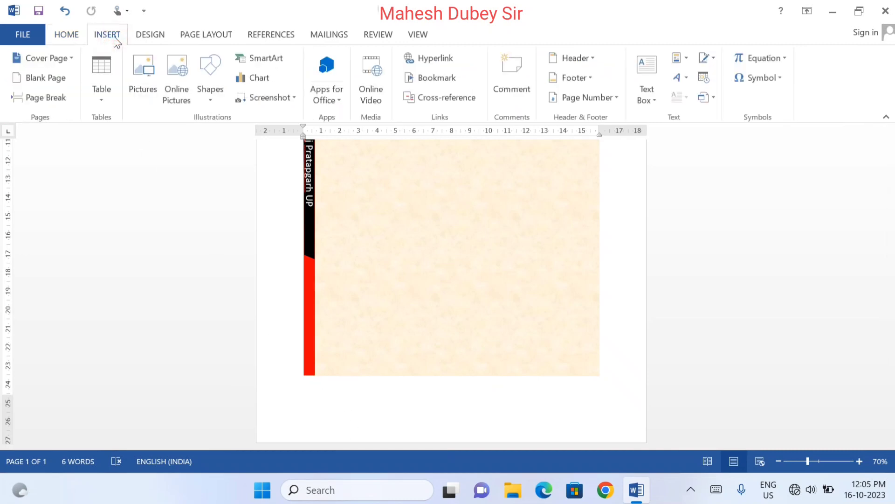
left_click(306, 205)
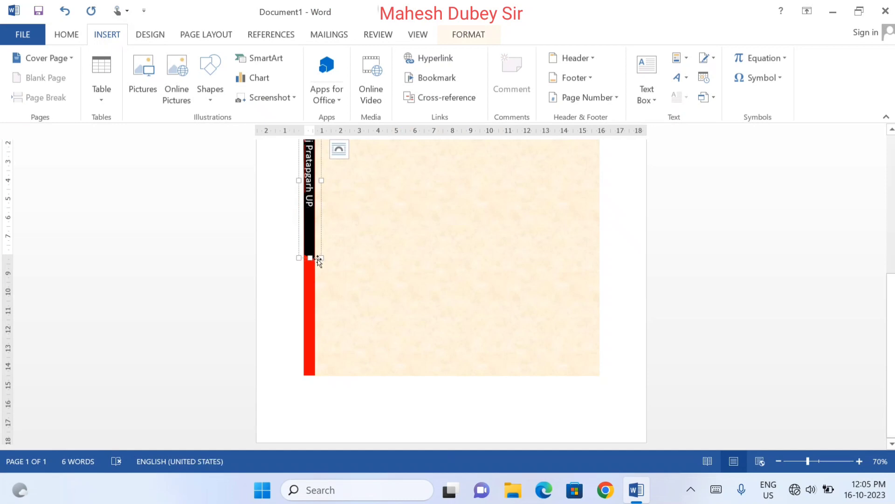
left_click_drag(321, 249, 322, 404)
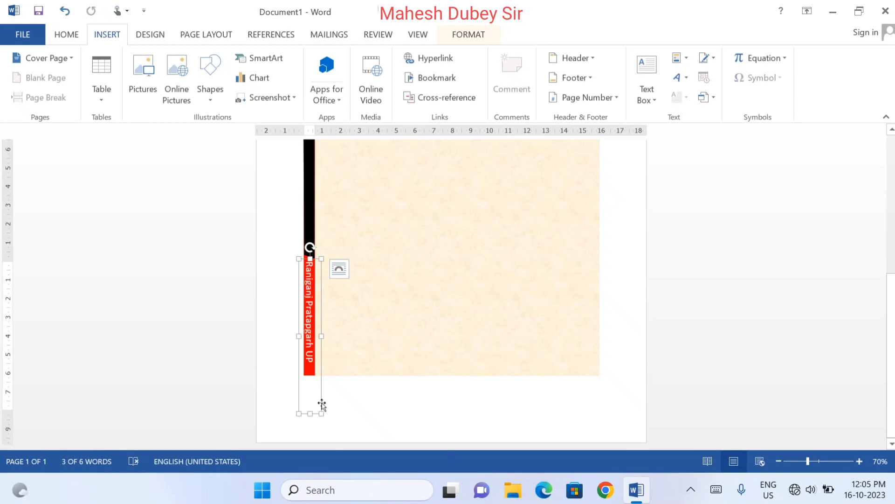
left_click_drag(890, 303, 889, 262)
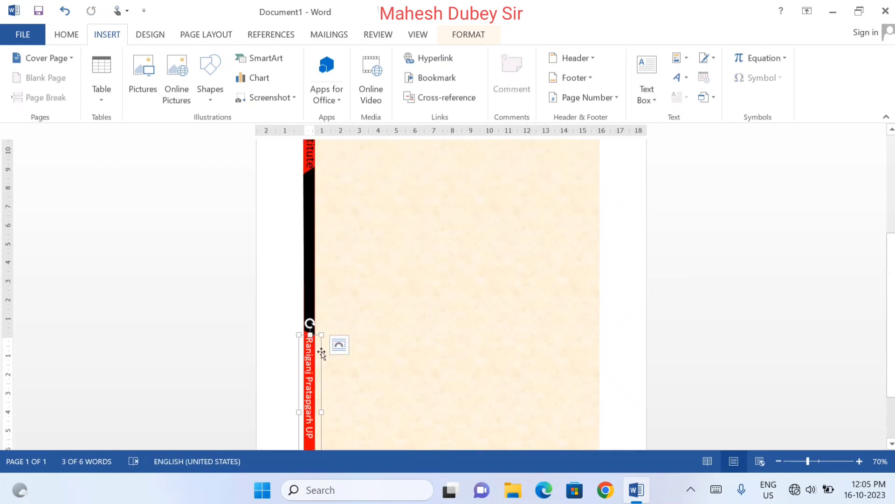
left_click_drag(322, 350, 322, 221)
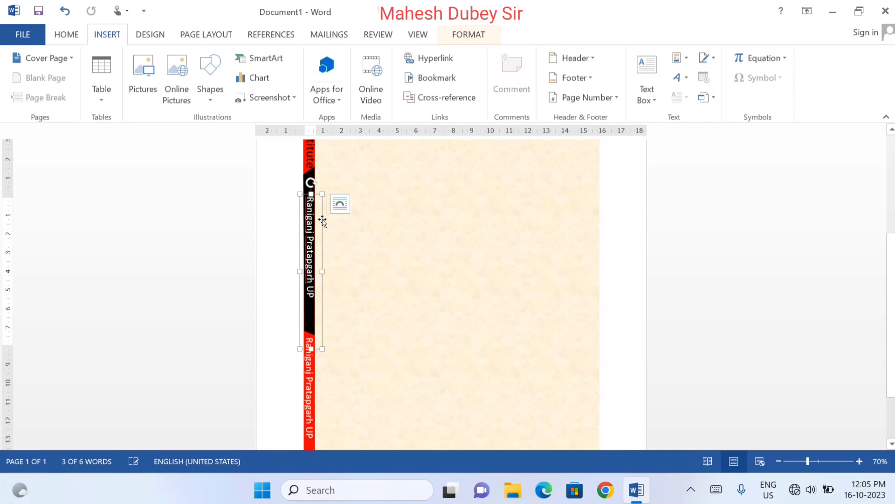
Replace the text on the lower red segment of the strip with "Best Training Institute"
left_click(305, 386)
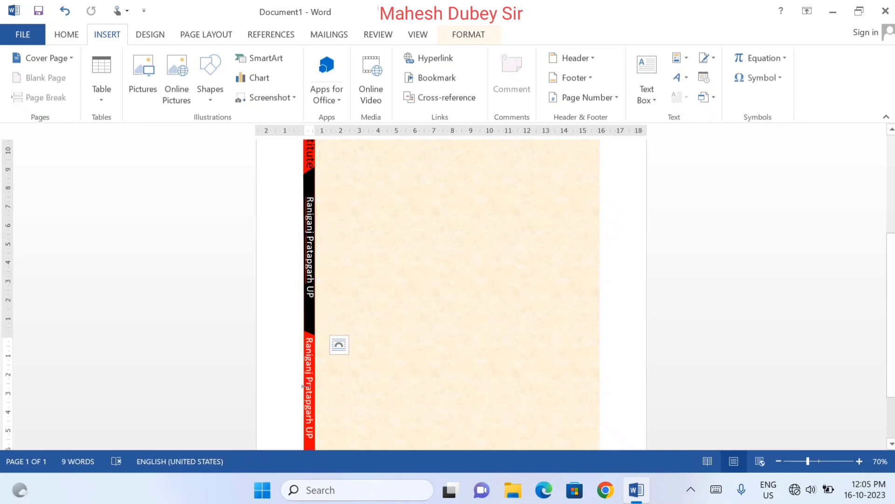
triple_click(304, 387)
type("Best Training Institute")
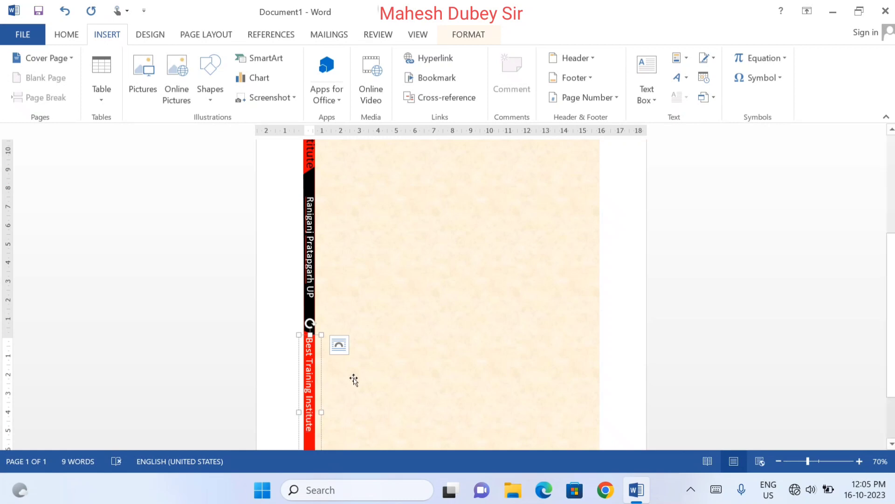
scroll(888, 306, "down", 3)
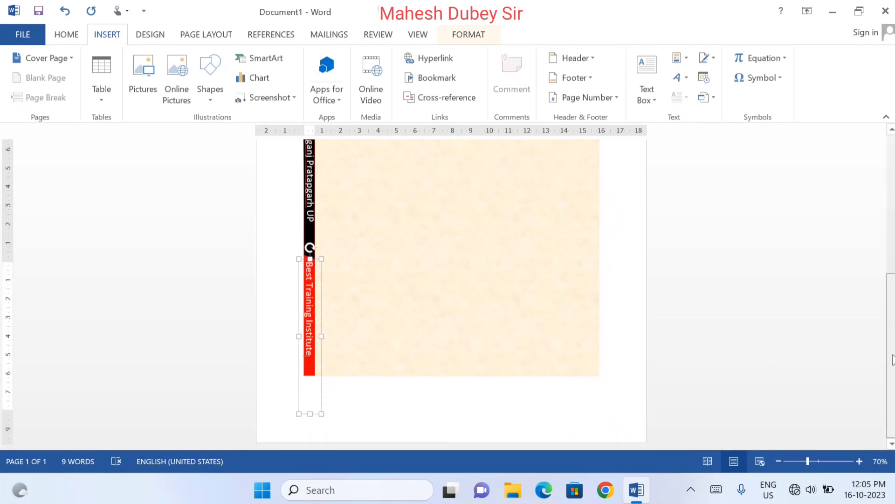
left_click(748, 321)
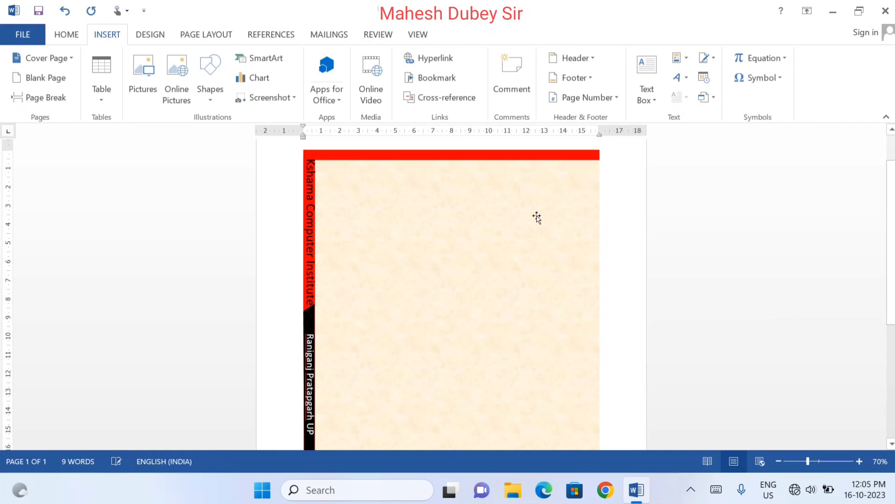
Check the whole page layout in the print preview, then return to the document
left_click(28, 34)
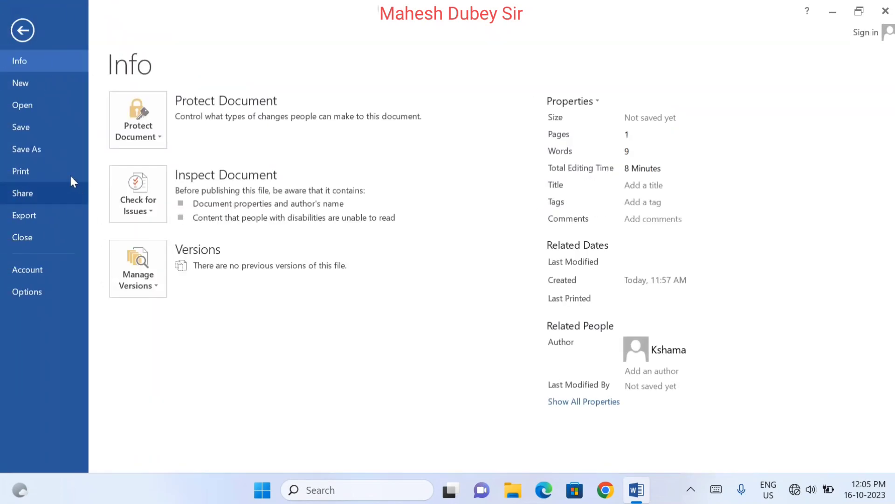
key("ctrl+p")
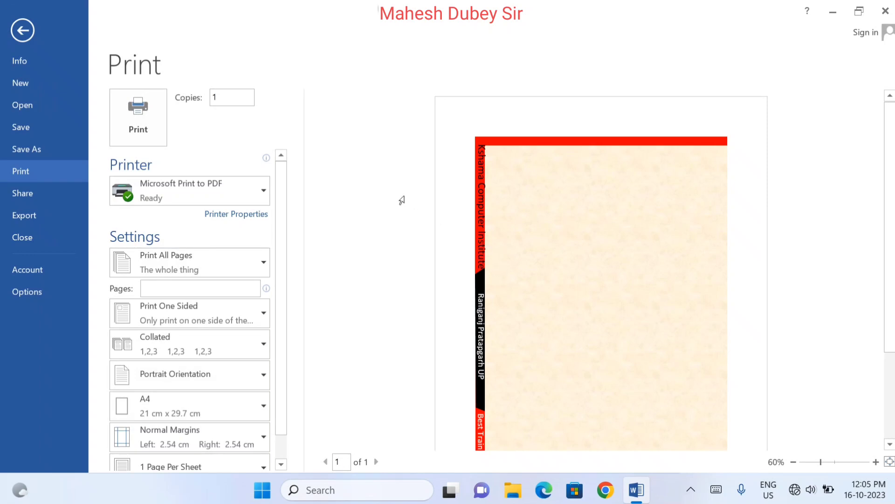
key("Escape")
left_click(310, 196)
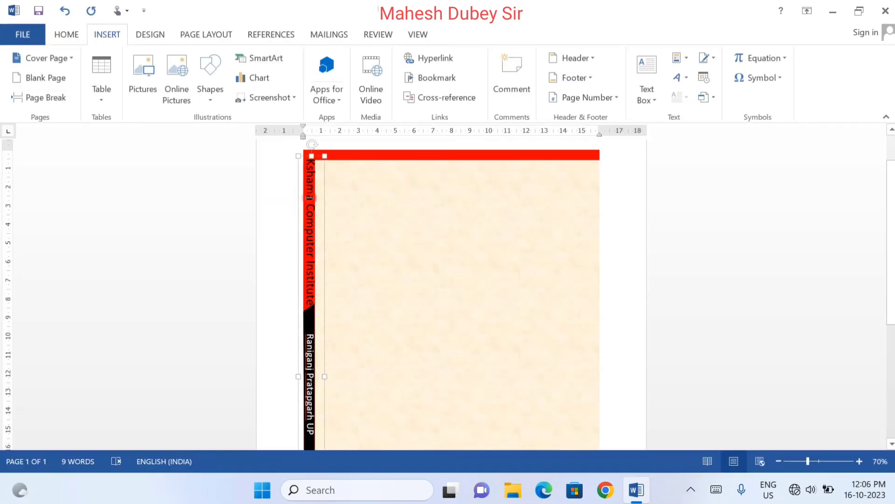
left_click(324, 221)
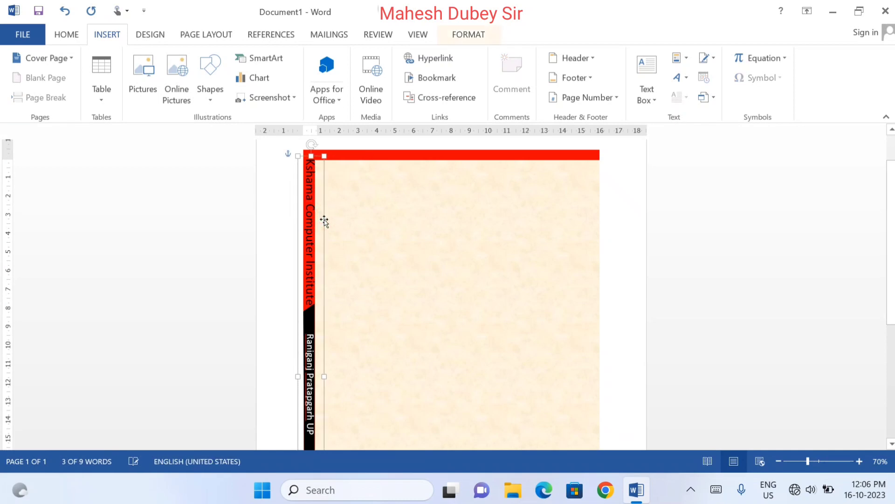
left_click(637, 233)
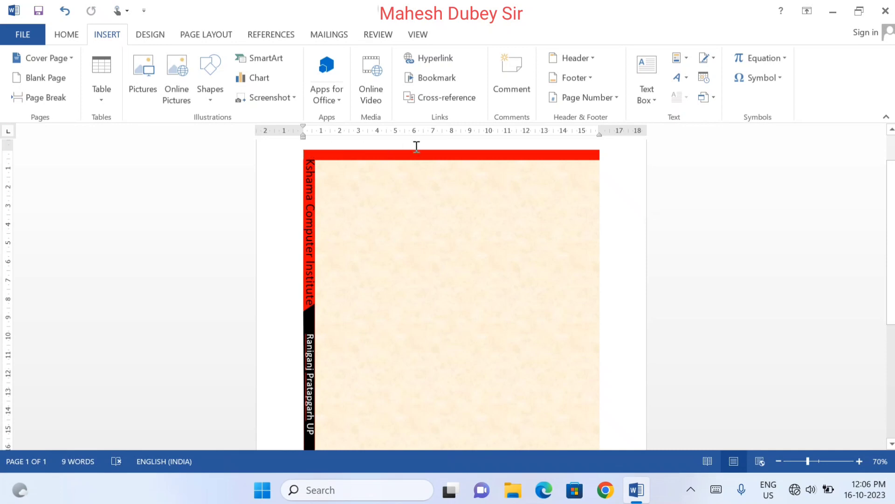
Draw a rectangle about 0.53 cm high and 15.89 cm wide over the red bar along the page design's top edge
left_click(222, 98)
left_click(248, 135)
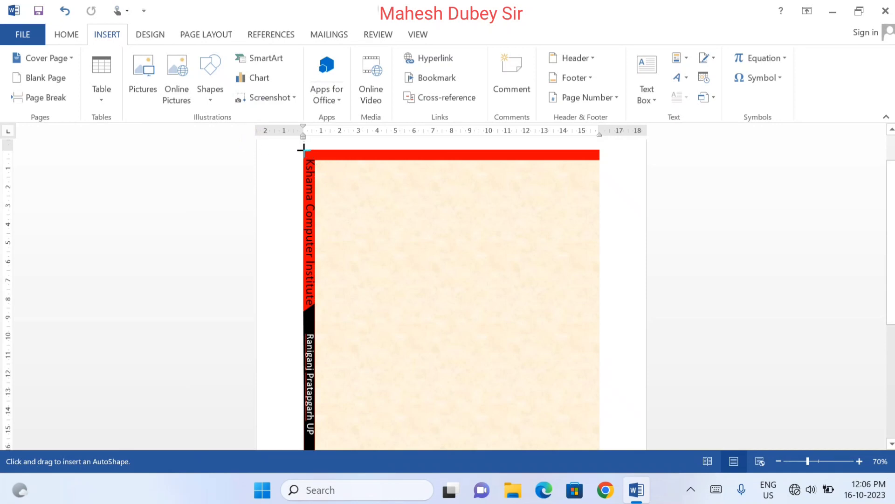
left_click_drag(303, 150, 601, 206)
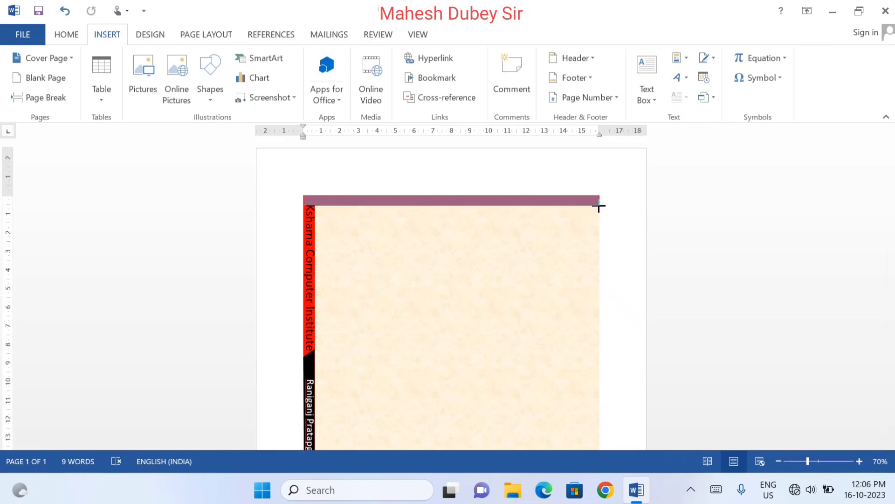
left_click_drag(600, 206, 600, 205)
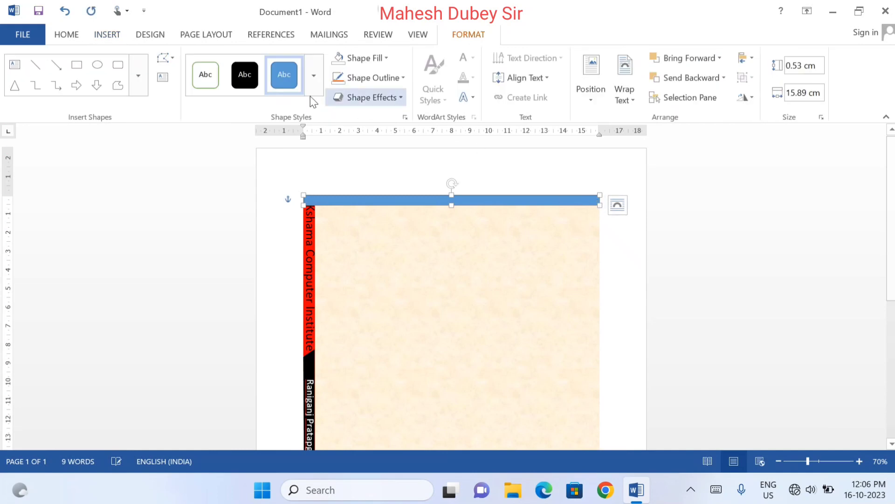
Fill the new top bar with white and remove its outline
left_click(363, 57)
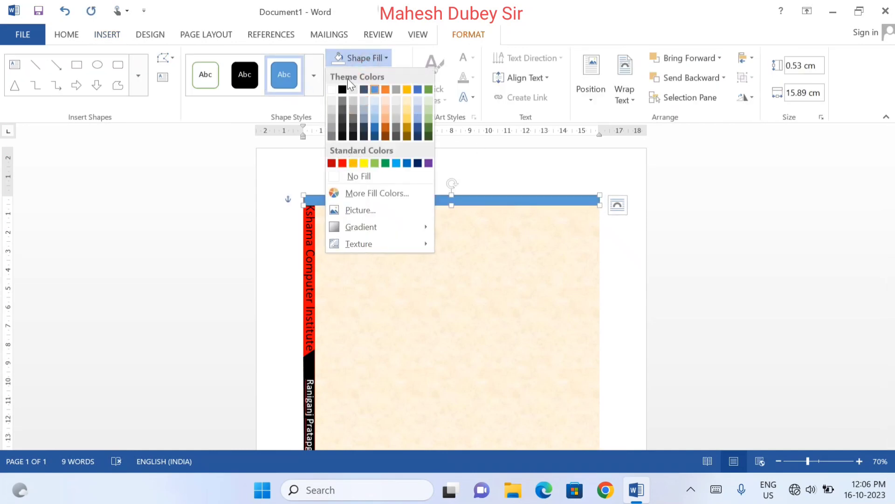
left_click(333, 88)
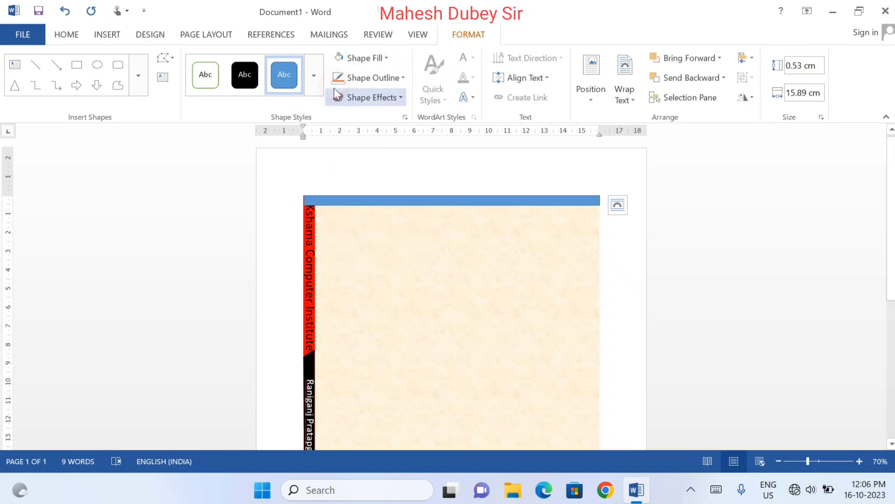
left_click(360, 78)
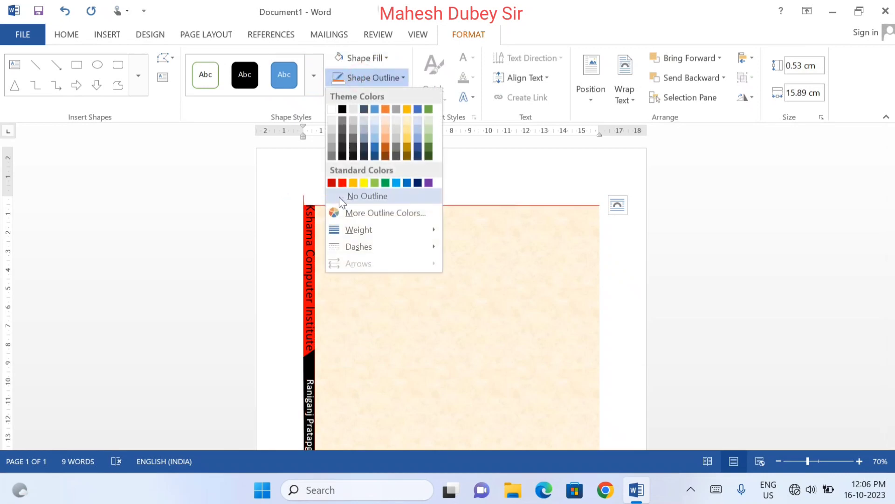
left_click(340, 196)
left_click(373, 60)
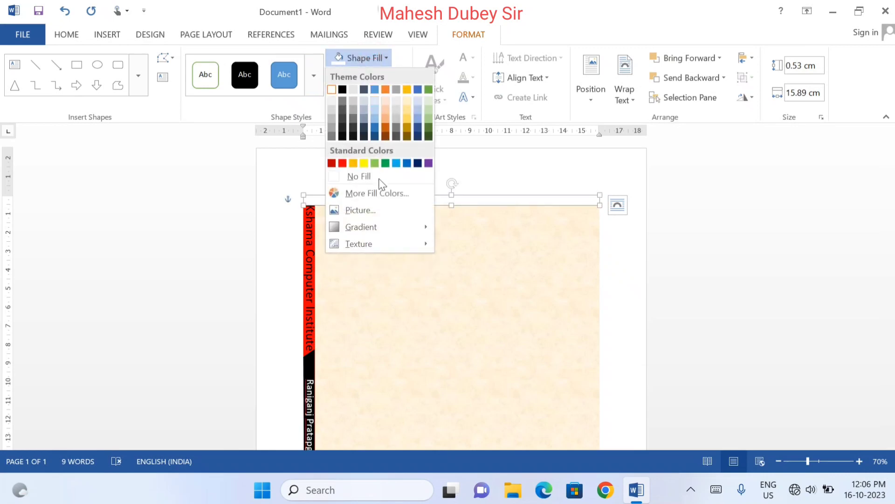
mouse_move(363, 226)
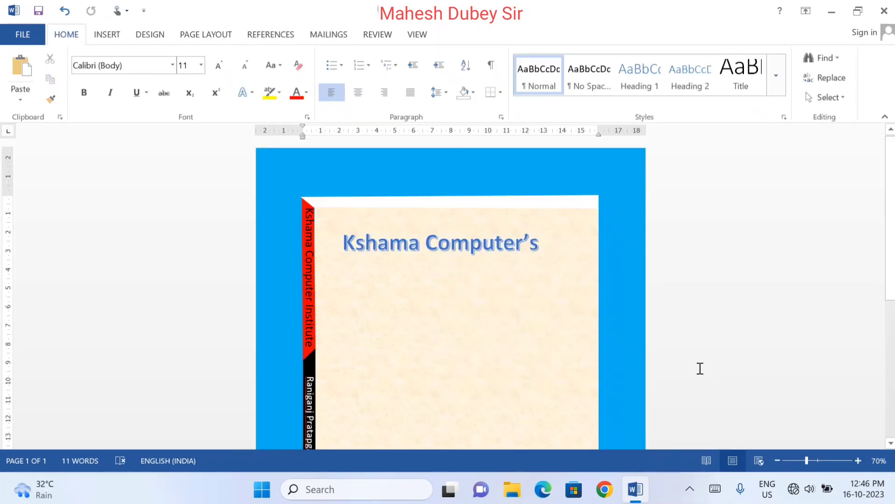
Delete the blue "Kshama Computer's" WordArt heading from the textured area
left_click(493, 242)
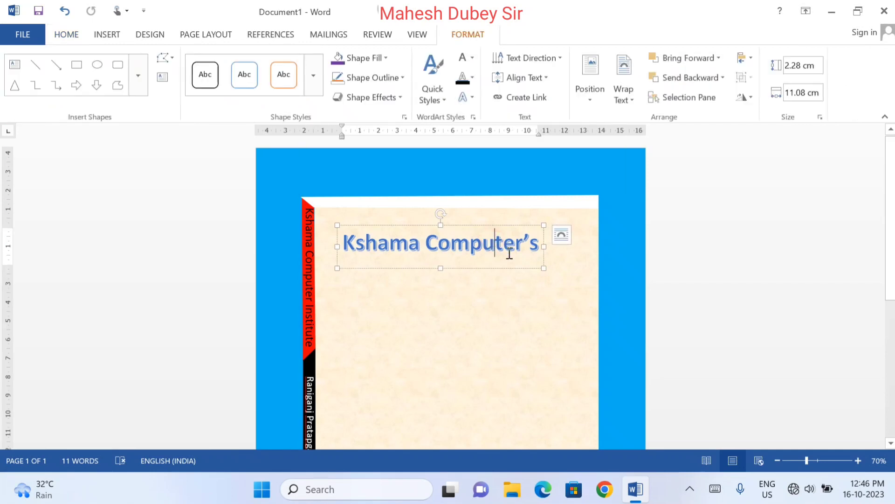
left_click(519, 267)
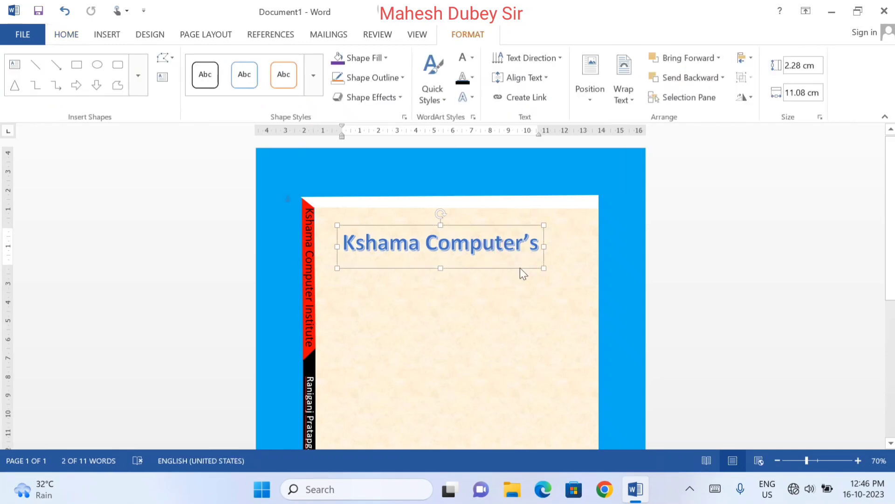
key("Delete")
Insert WordArt in the white style with orange outline and hard shadow, and place it near the top of the textured area
left_click(105, 37)
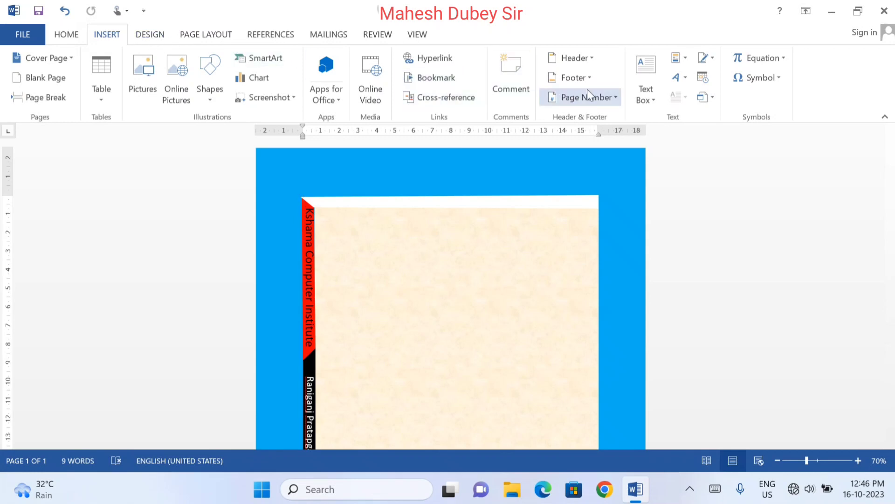
left_click(684, 80)
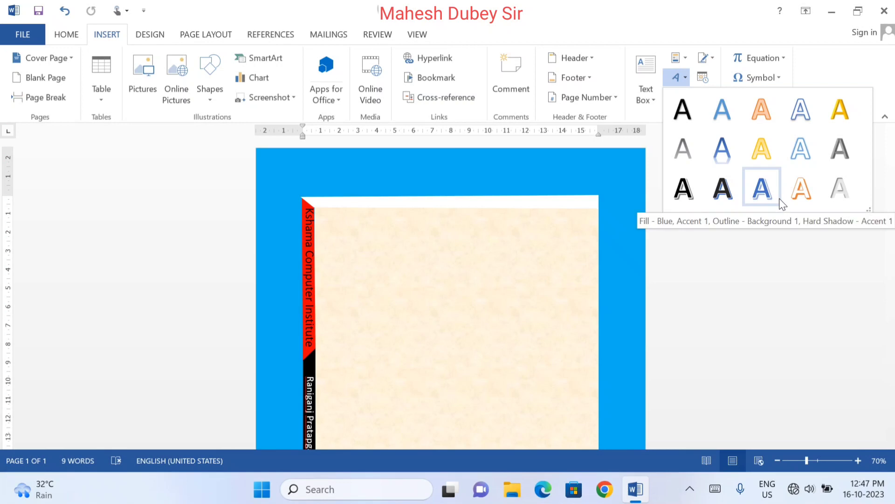
left_click(801, 186)
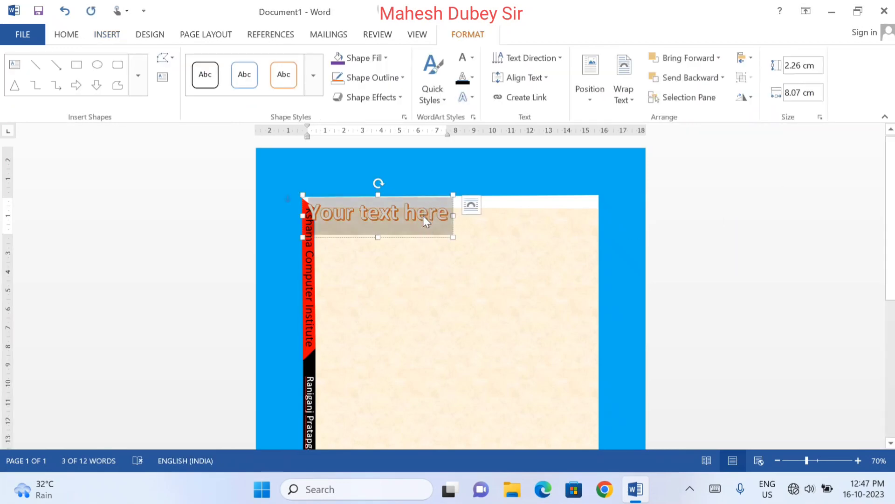
left_click_drag(426, 238, 472, 272)
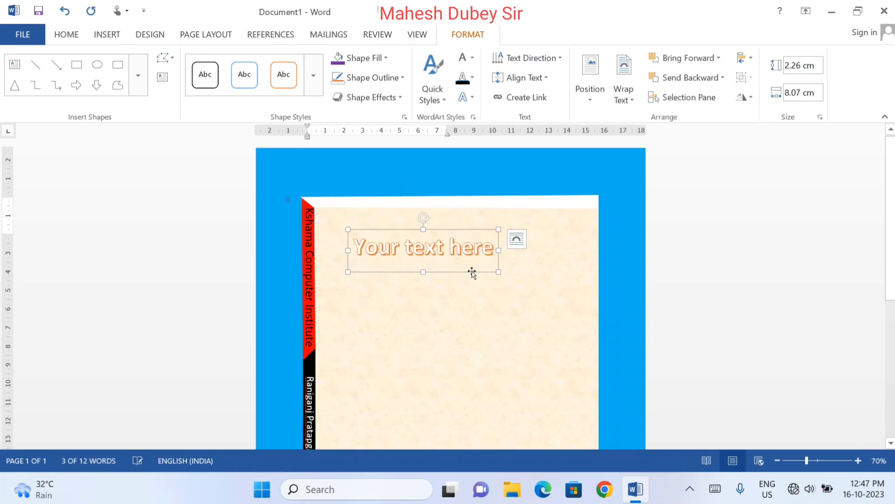
Replace the WordArt placeholder text with "Kshama Computer's"
left_click(457, 247)
triple_click(457, 247)
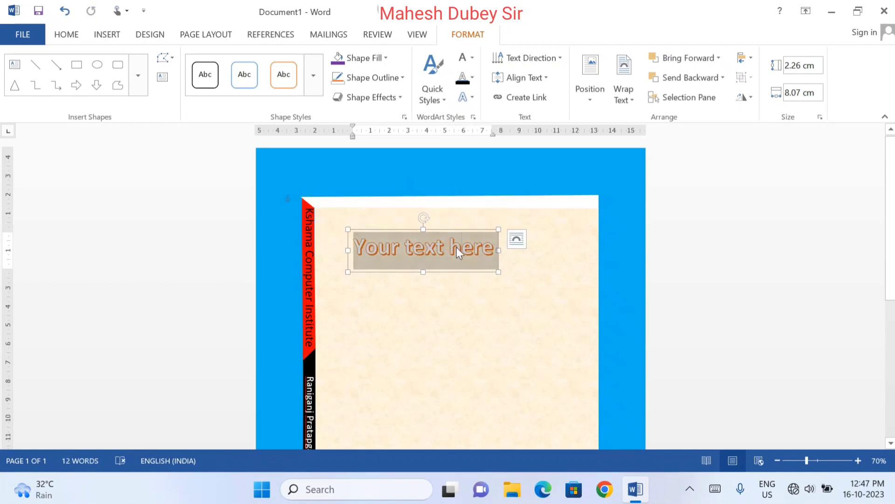
type("Kshama")
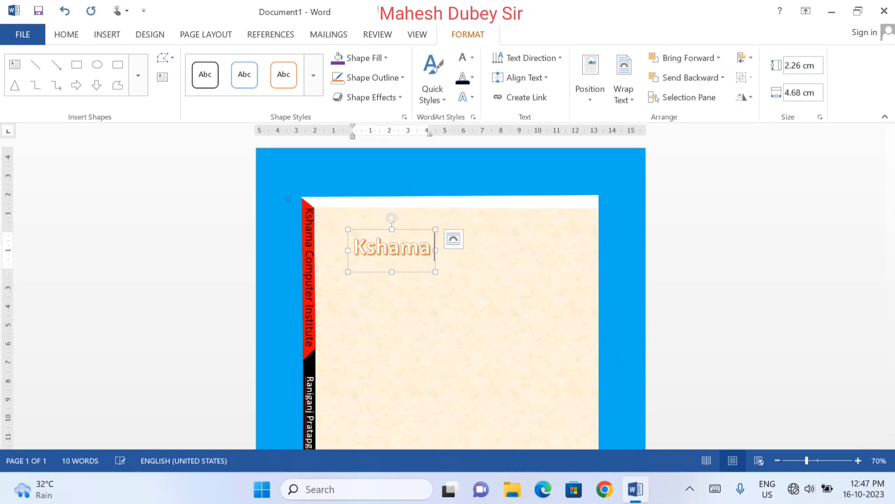
type(" Compu")
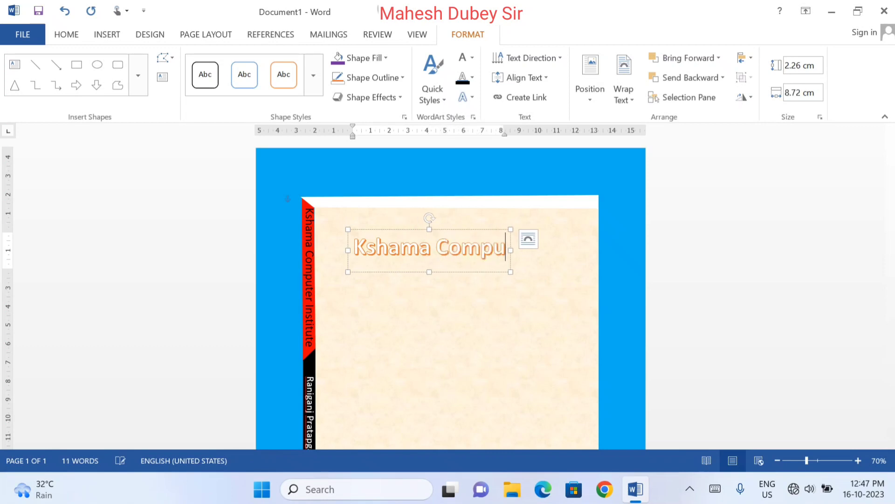
type("ter's")
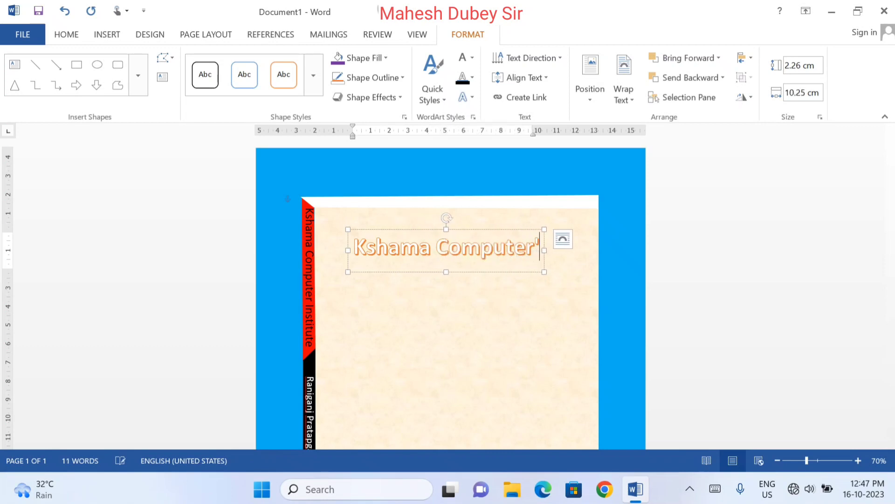
Enlarge the WordArt heading to 48 pt and shift it left and slightly up to fit within the textured area
left_click(482, 272)
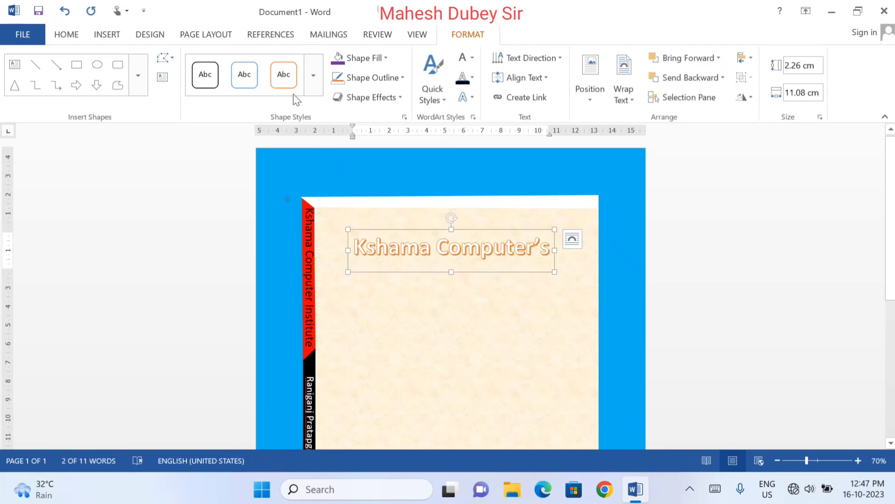
left_click(77, 35)
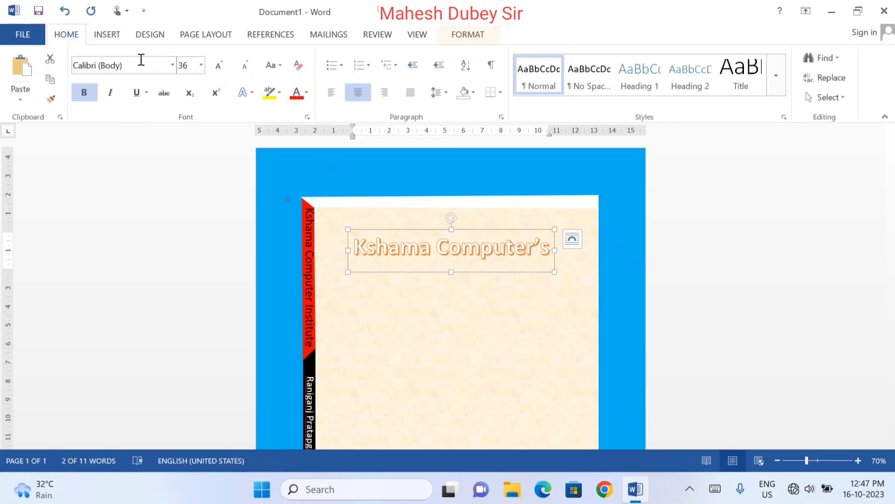
left_click(217, 65)
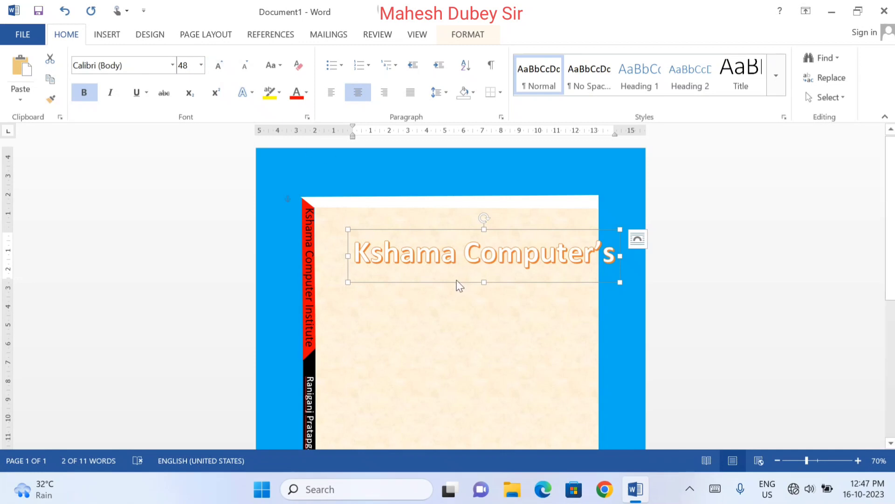
left_click_drag(456, 280, 426, 282)
key("Left")
key("Left")
key("Left")
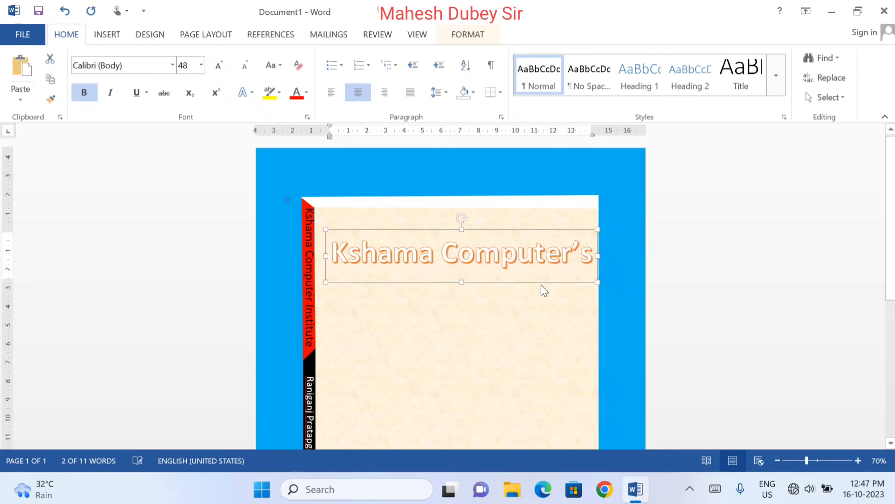
key("Up")
key("Up")
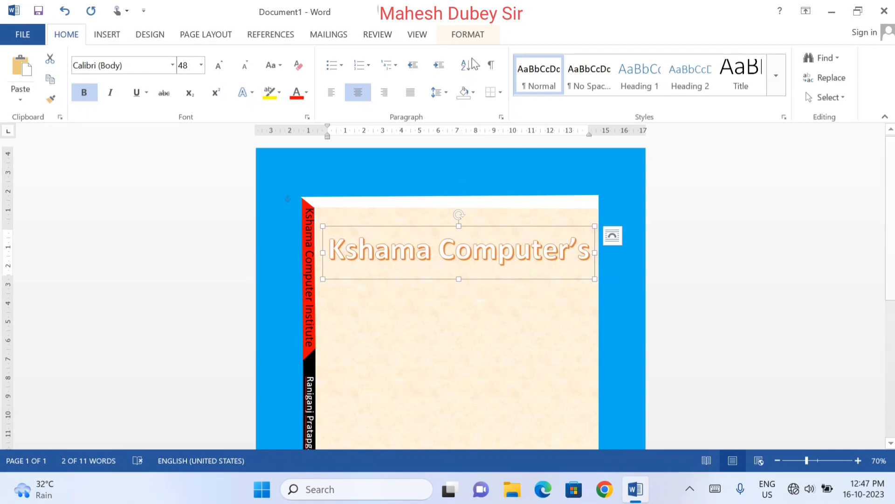
Try the second-row, second Parallel 3-D rotation preset on the WordArt heading
left_click(476, 38)
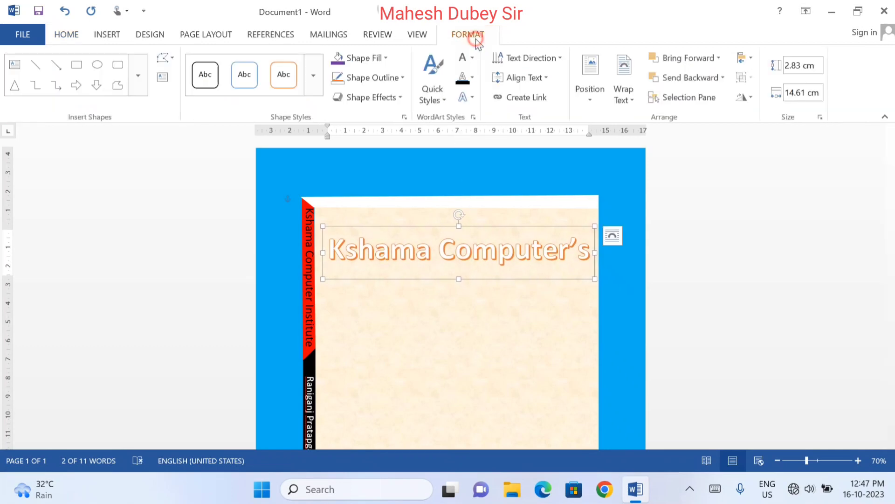
left_click(389, 97)
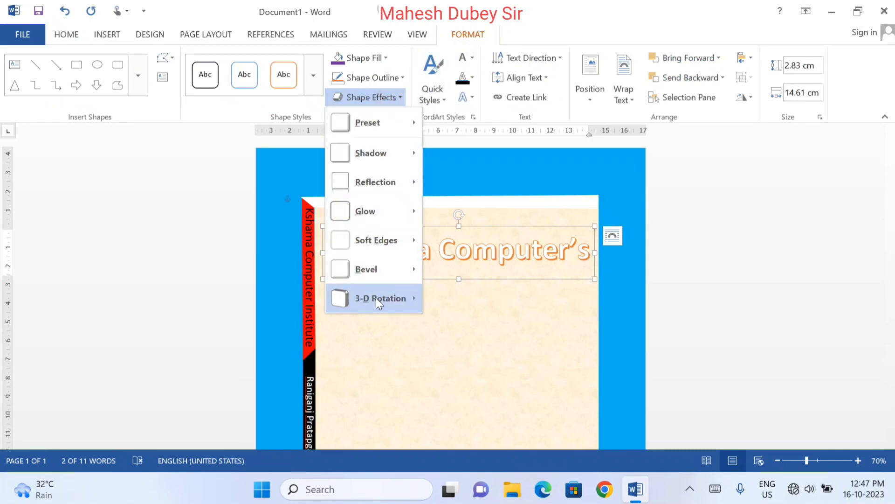
mouse_move(376, 297)
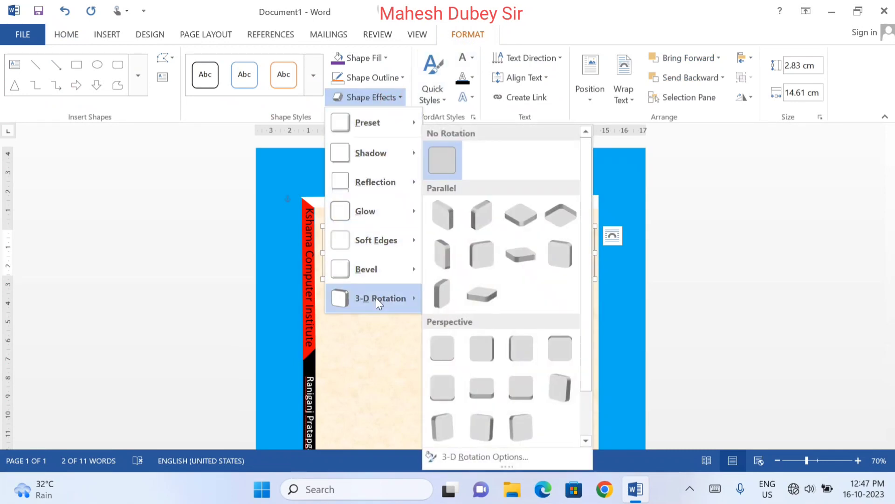
left_click(489, 266)
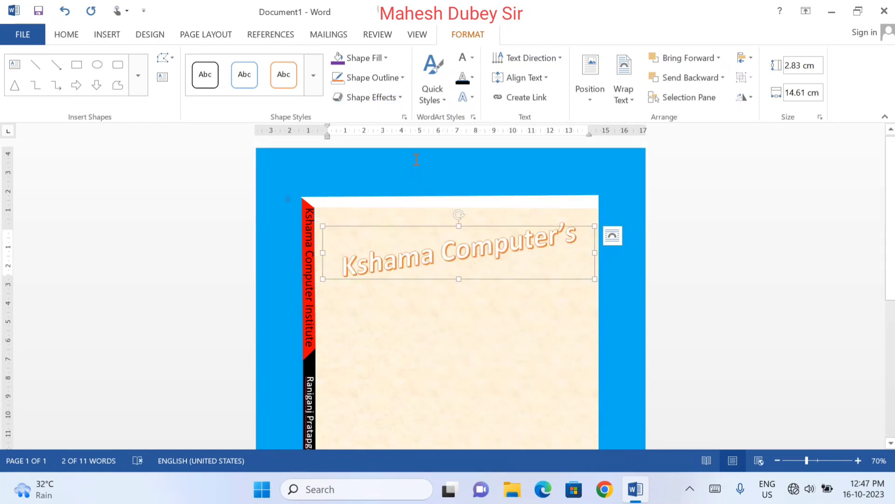
Apply the second preset in the first row of Perspective 3-D rotations to the WordArt heading
left_click(381, 97)
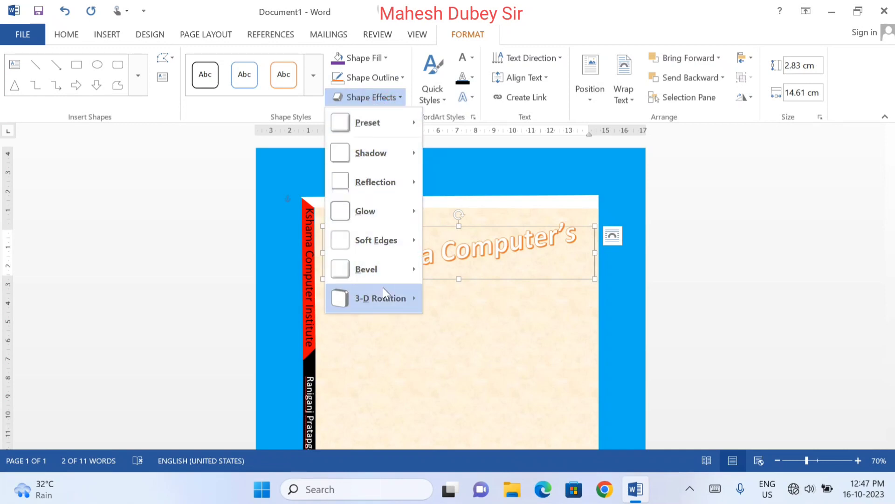
mouse_move(382, 289)
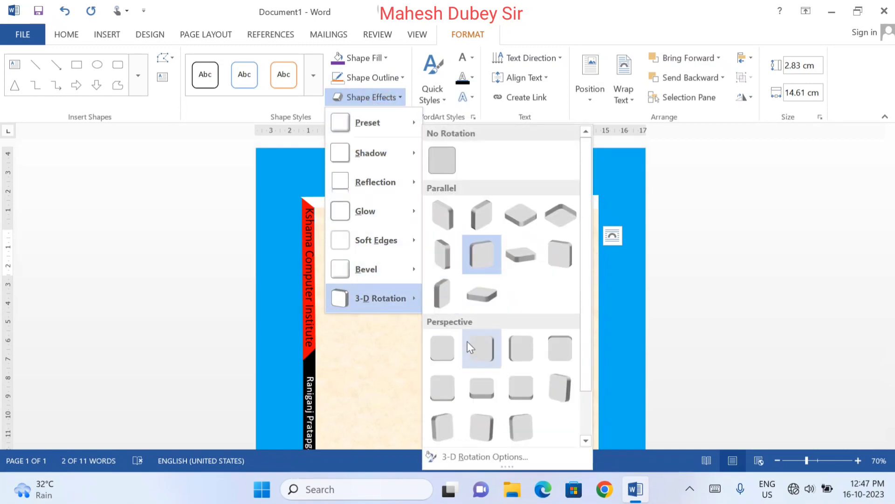
left_click(478, 347)
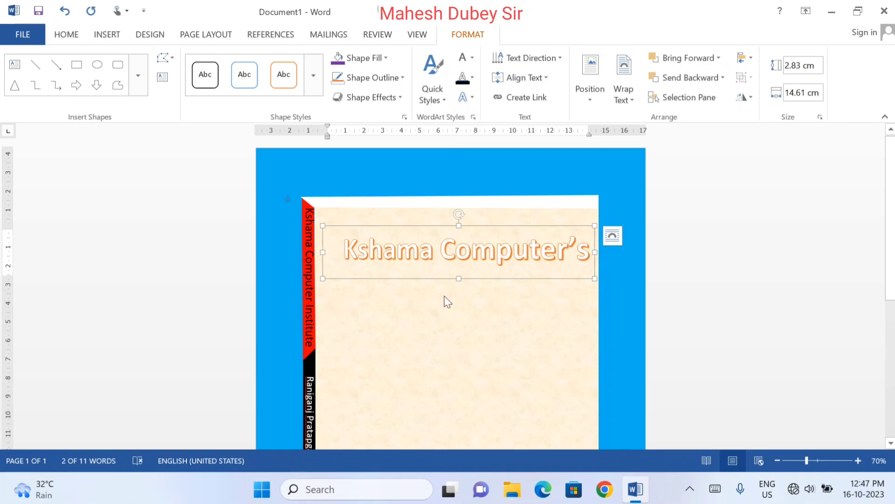
Apply the first Bevel preset and the second-row blue Glow variation to the WordArt heading's shape
left_click(383, 96)
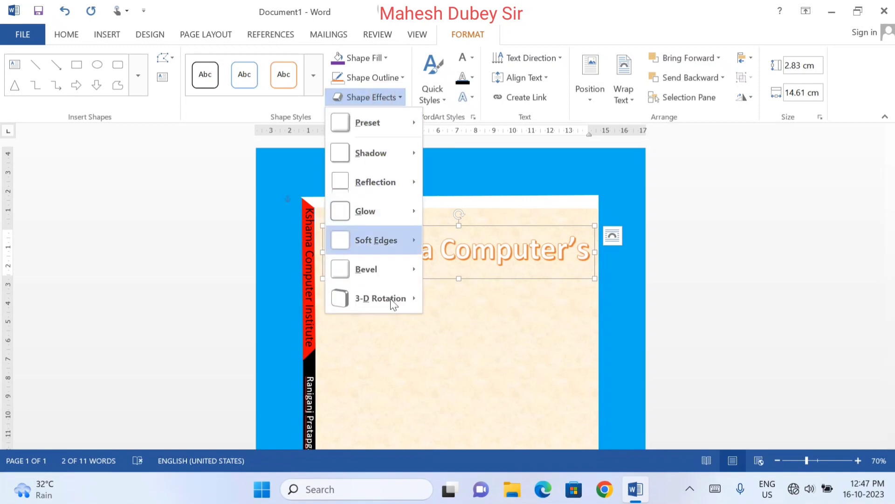
mouse_move(372, 264)
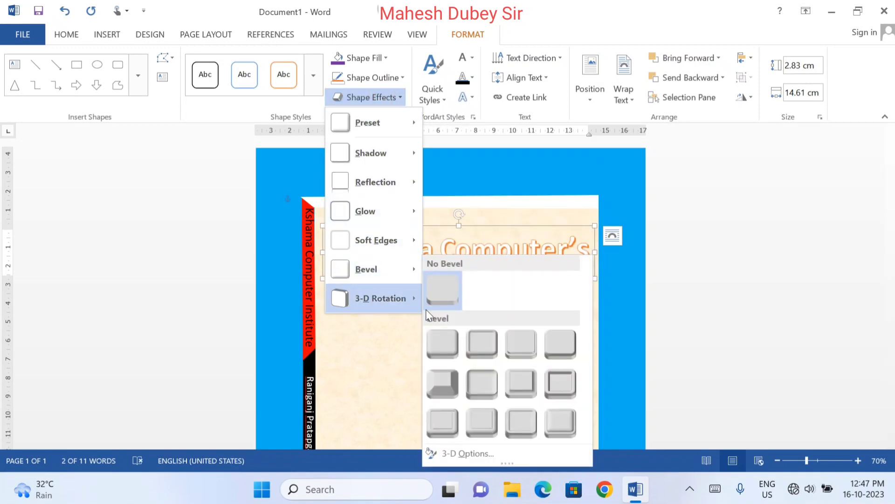
left_click(457, 348)
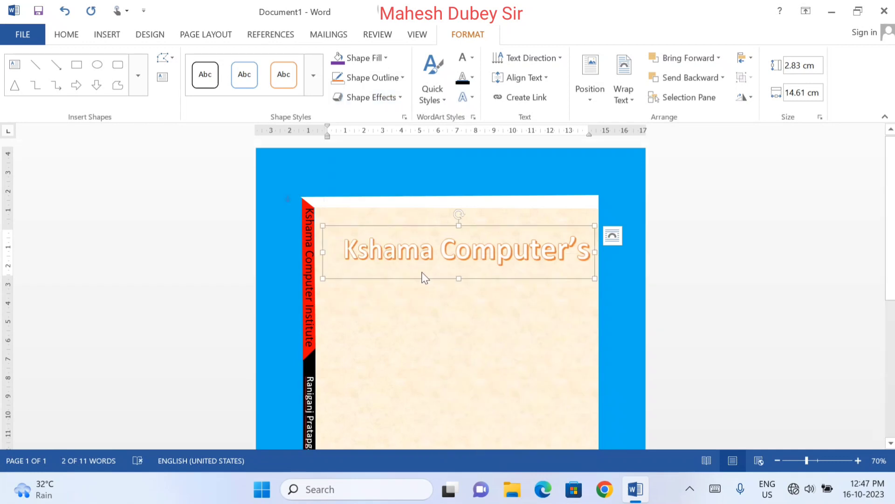
left_click(382, 95)
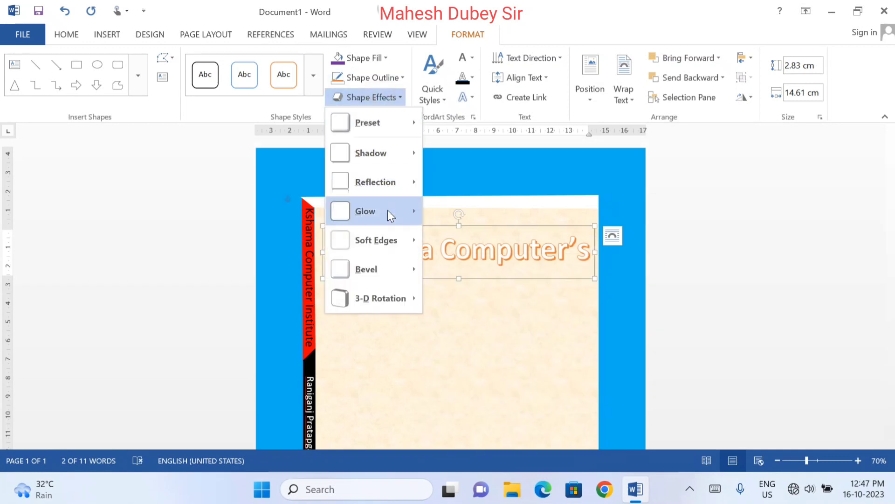
mouse_move(385, 227)
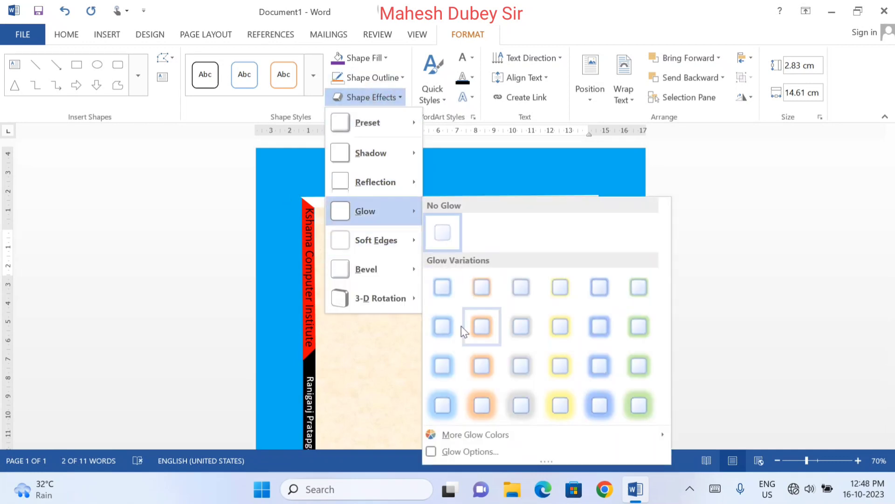
left_click(444, 325)
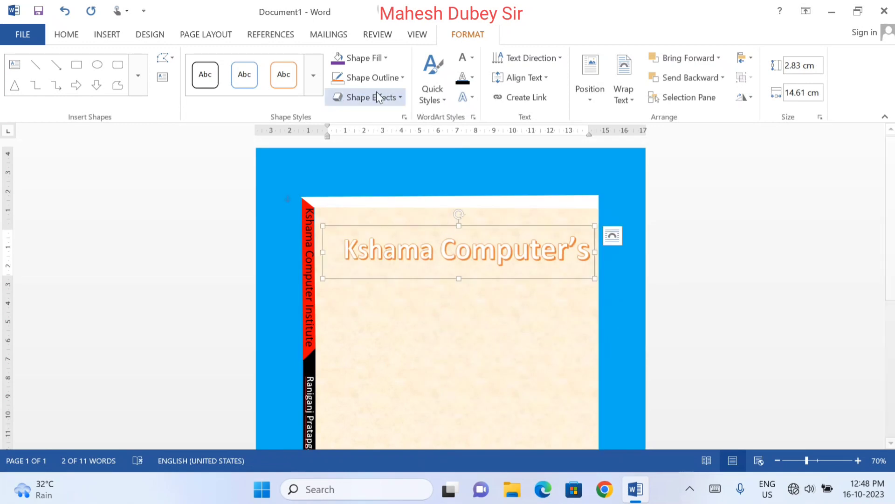
Set the WordArt heading box's shape fill to No Fill
left_click(366, 58)
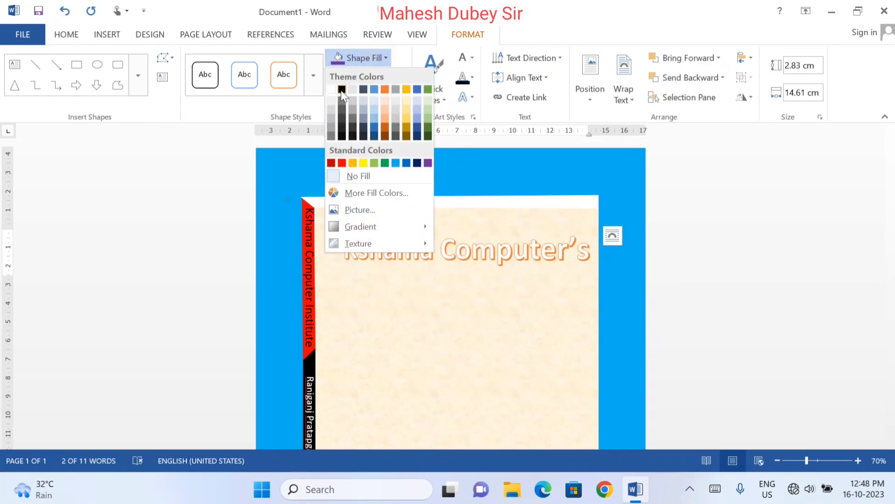
left_click(472, 59)
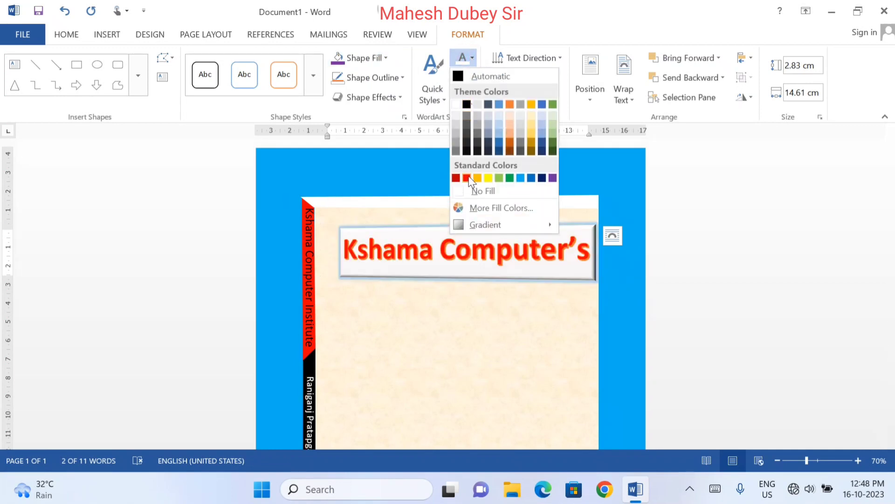
left_click(368, 58)
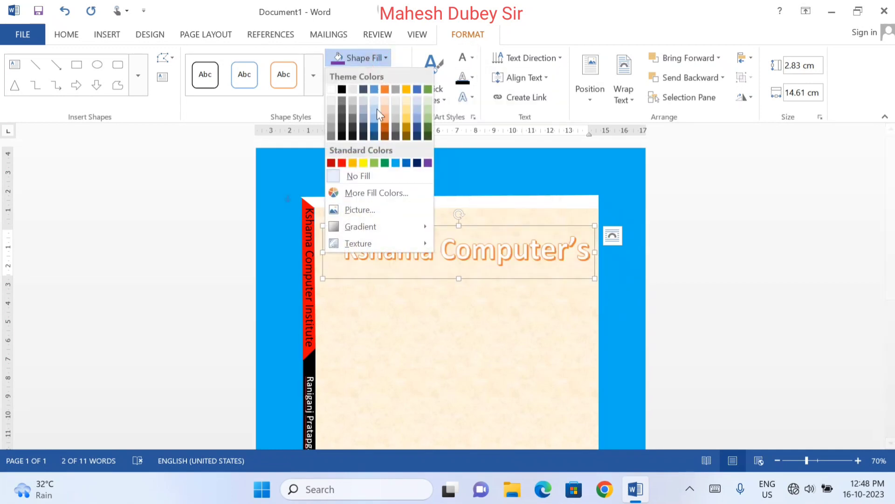
left_click(370, 173)
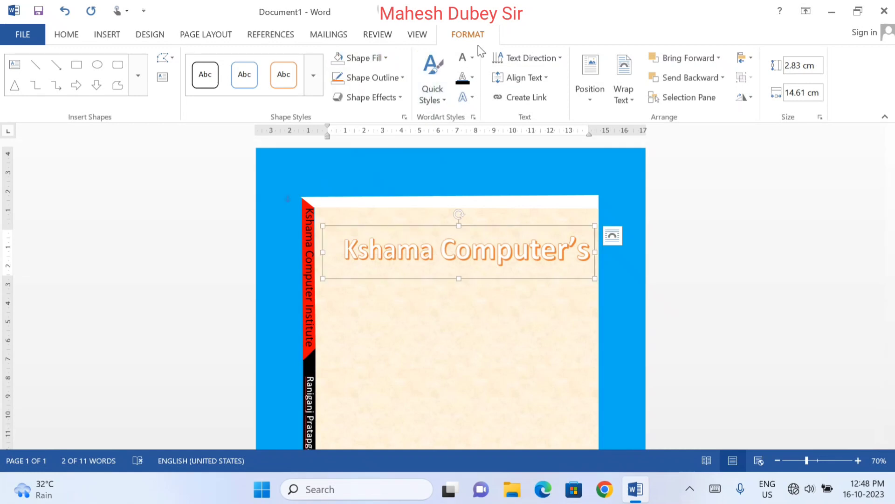
Fill the WordArt heading text with the standard orange colour
left_click(473, 58)
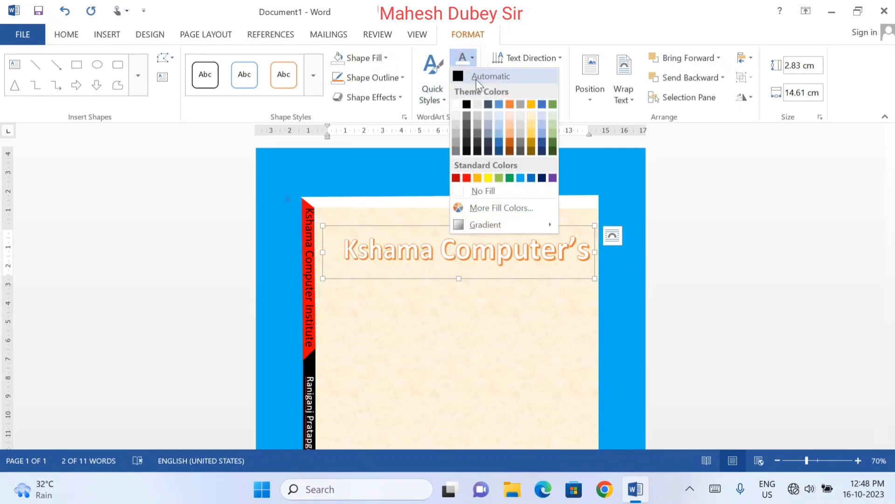
left_click(476, 178)
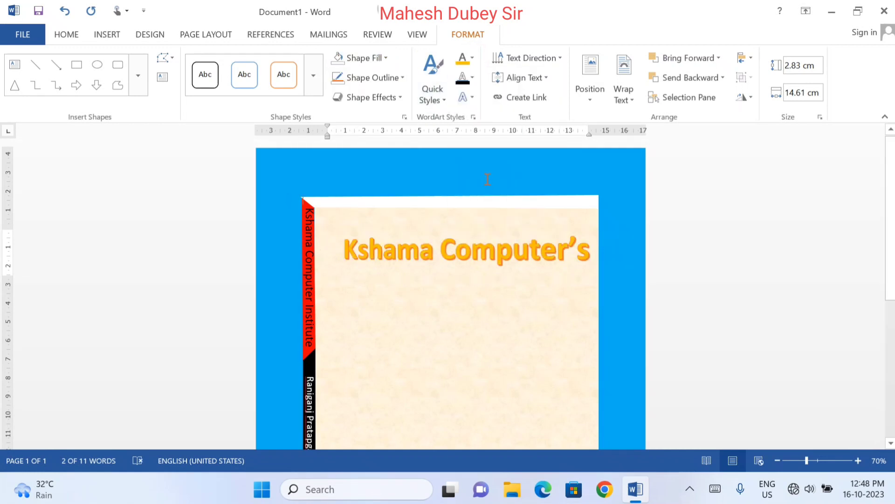
left_click(485, 178)
Try the standard Green text fill with the cursor placed inside the WordArt heading
left_click(431, 252)
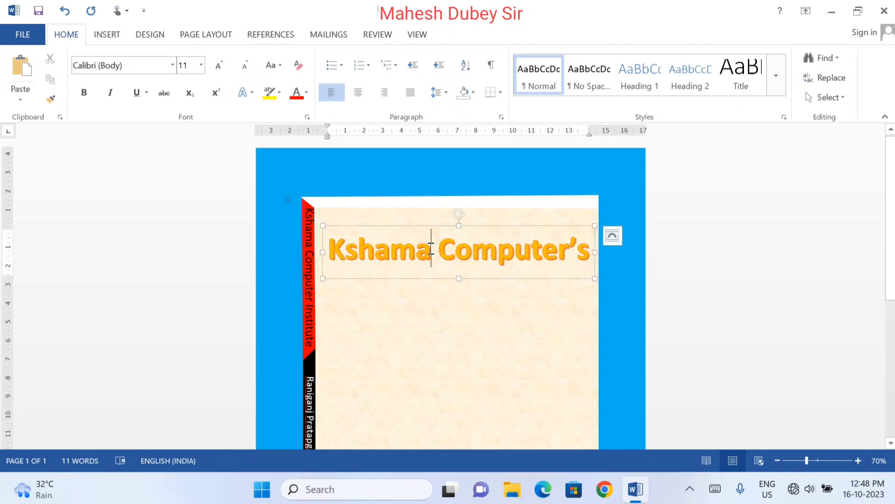
left_click(469, 34)
left_click(472, 58)
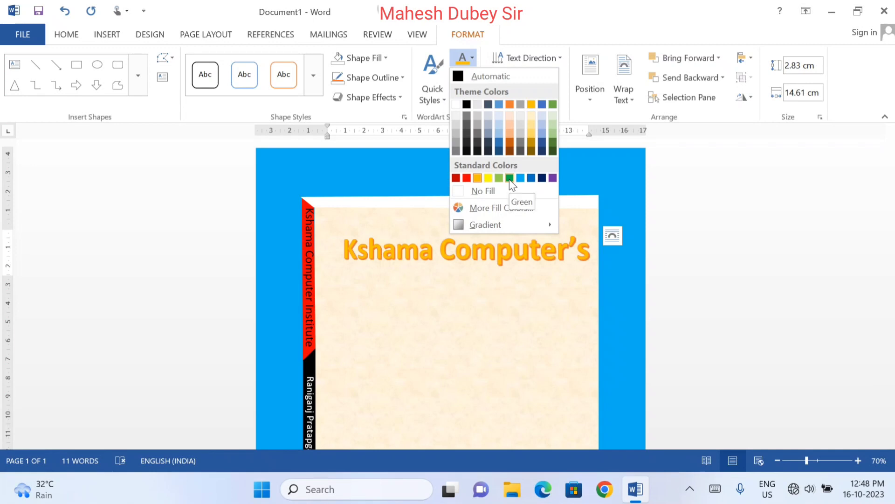
left_click(509, 178)
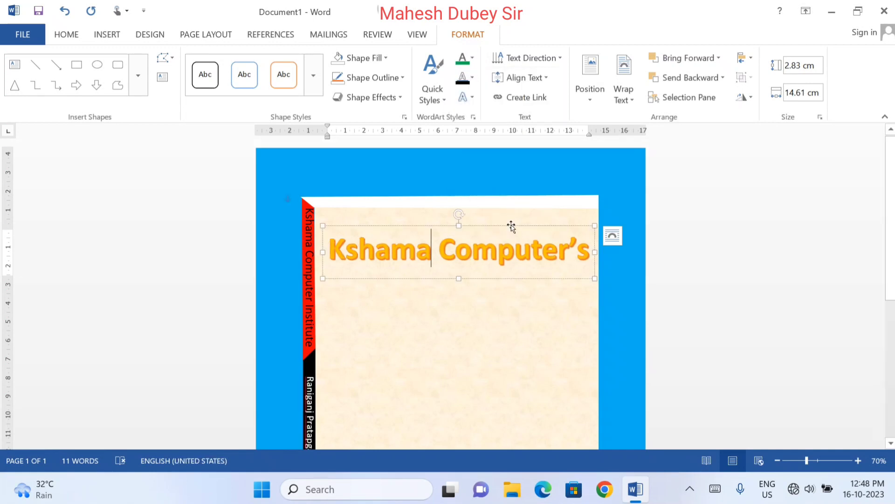
Select the whole WordArt heading and set both its text fill and text outline to the standard light blue
left_click(512, 227)
left_click(472, 58)
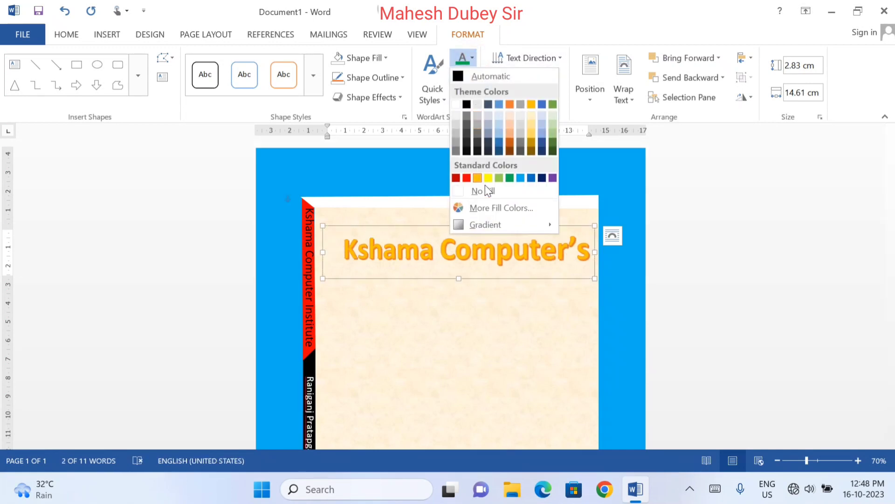
left_click(521, 178)
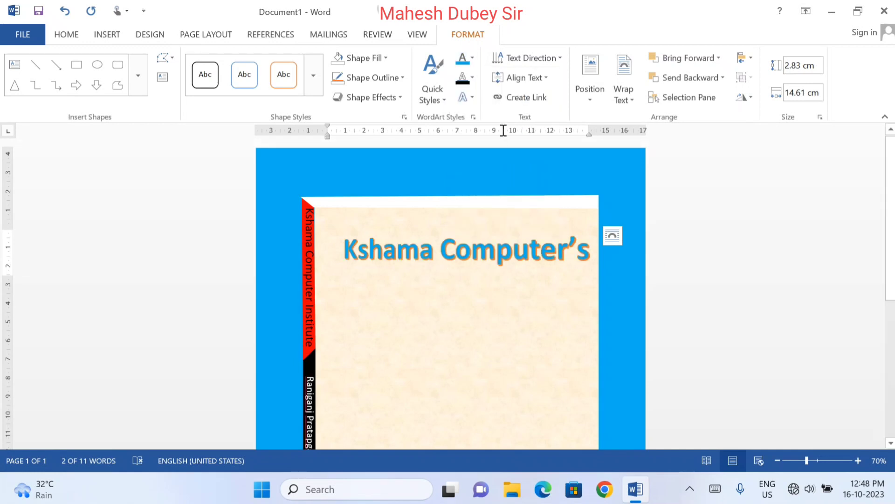
left_click(472, 78)
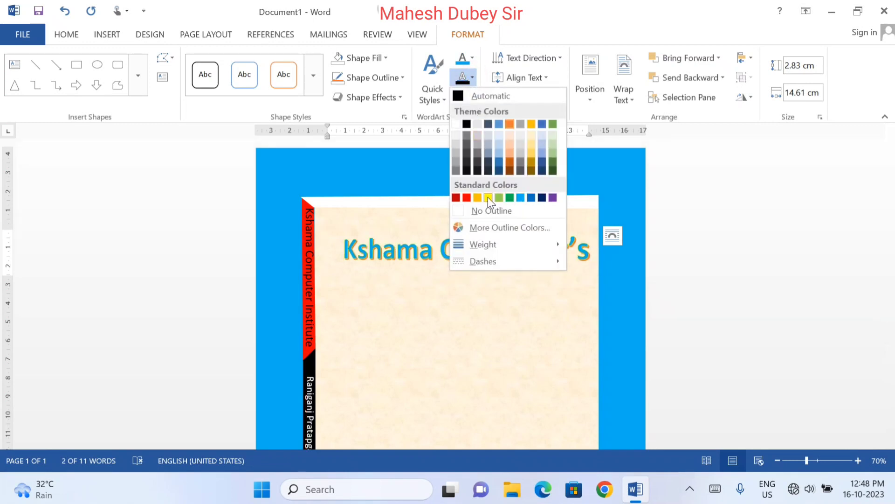
left_click(521, 197)
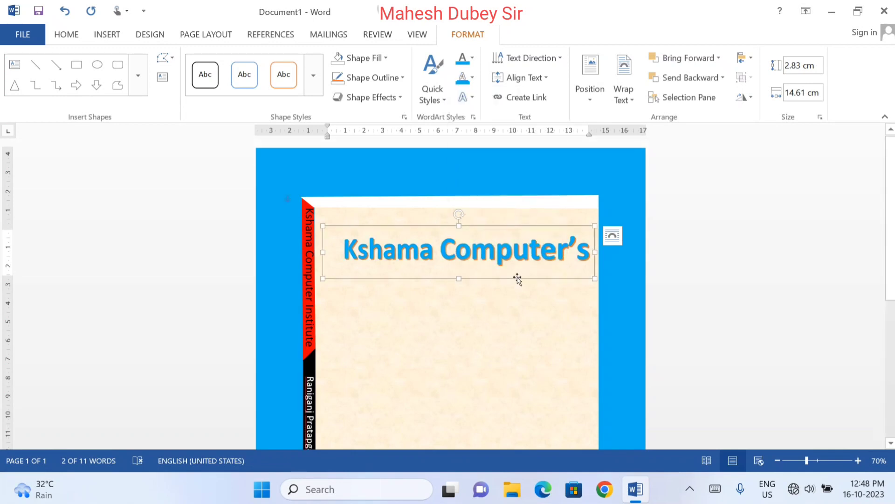
Move the WordArt heading slightly down on the textured area and deselect it
left_click_drag(518, 277, 516, 281)
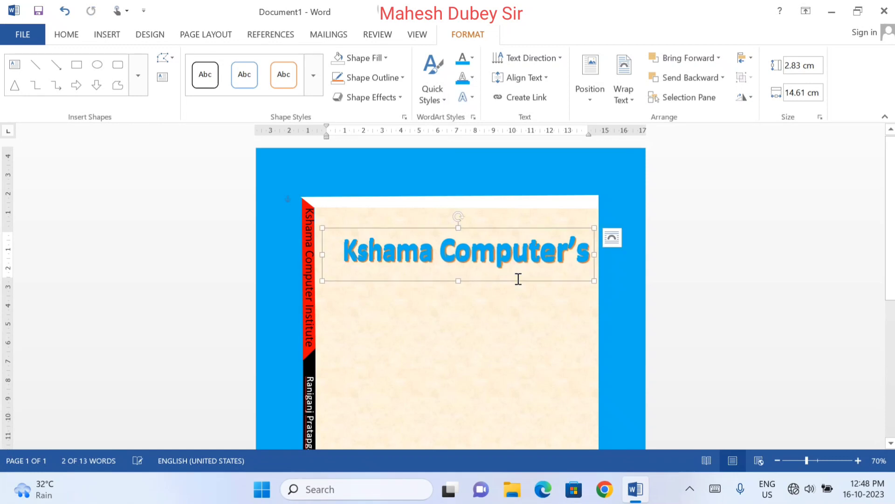
key("ctrl+z")
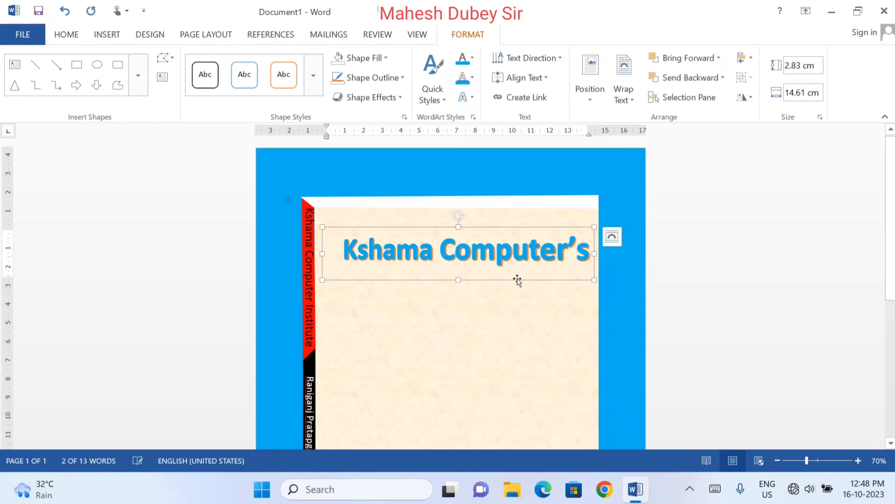
left_click(743, 312)
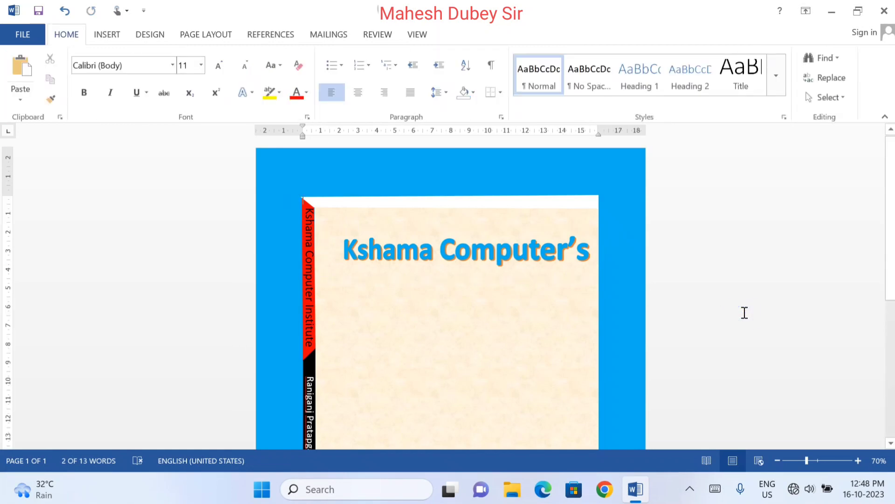
right_click(744, 312)
left_click(881, 177)
Draw a rounded rectangle about 10.12 cm high and 11.67 cm wide below the heading and shift it slightly left
scroll(894, 224, "down", 3)
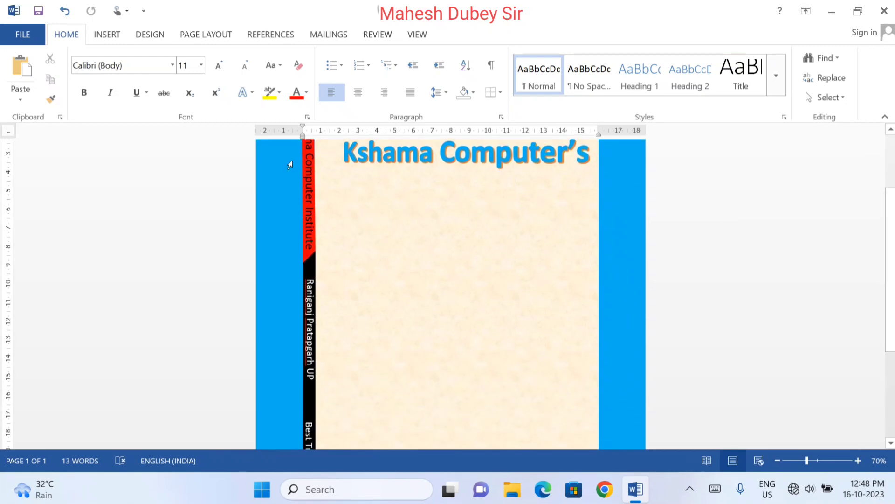
left_click(110, 39)
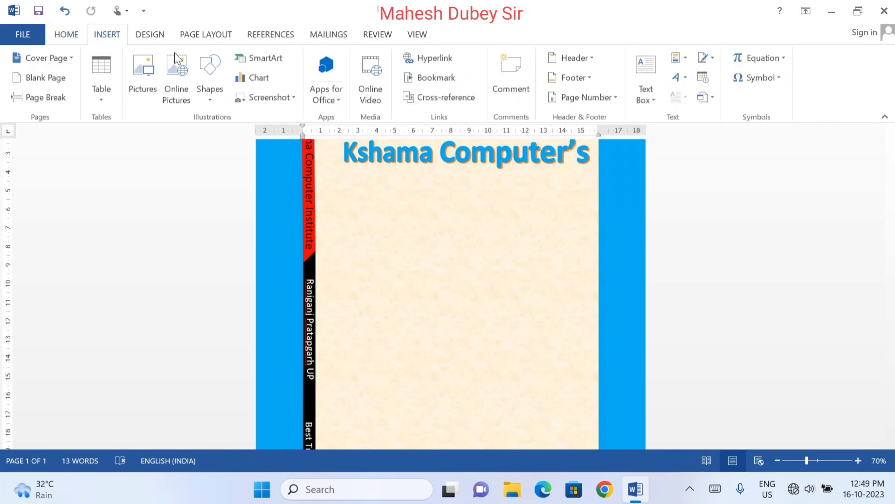
left_click(207, 92)
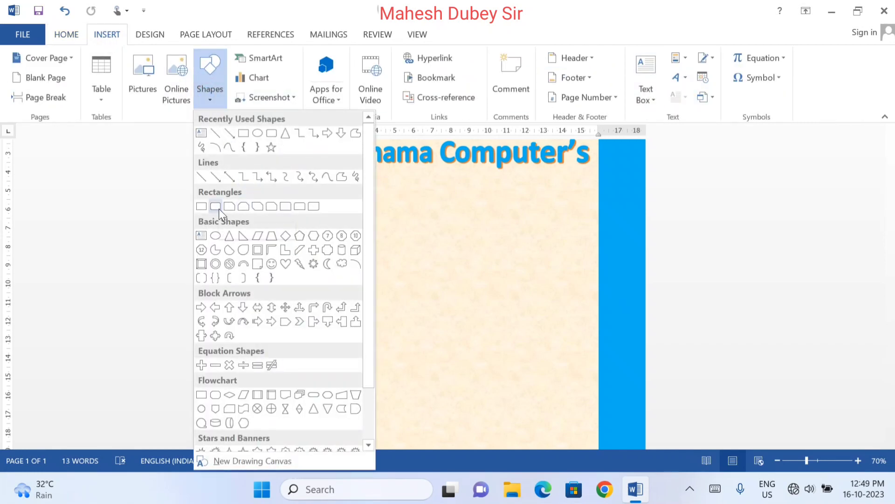
left_click(220, 208)
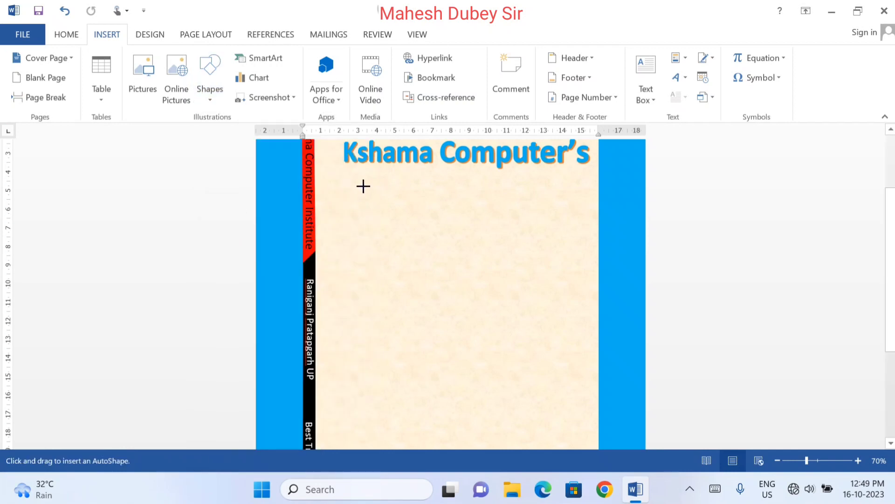
left_click_drag(365, 184, 581, 371)
left_click_drag(504, 286, 480, 284)
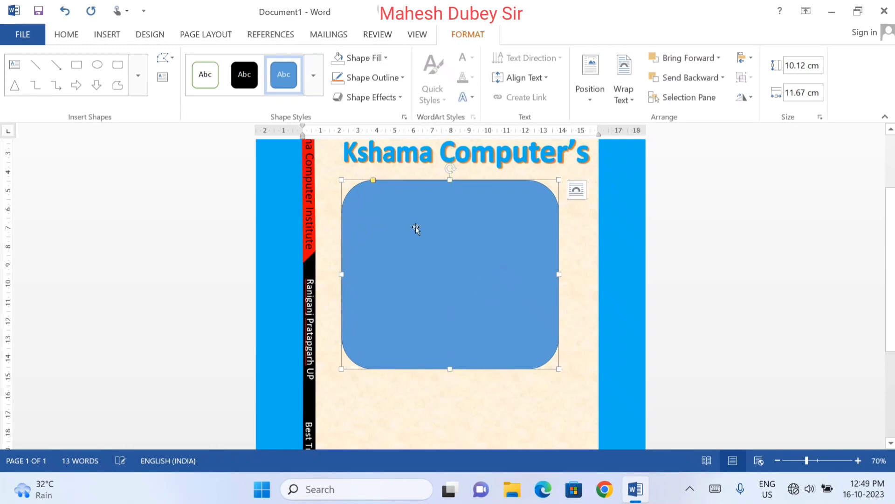
Open the fill options for the rounded rectangle below the heading
left_click(368, 65)
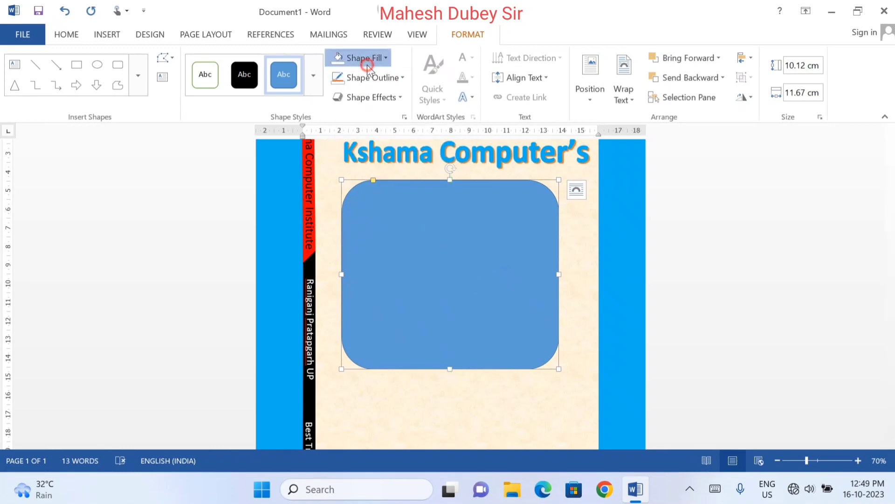